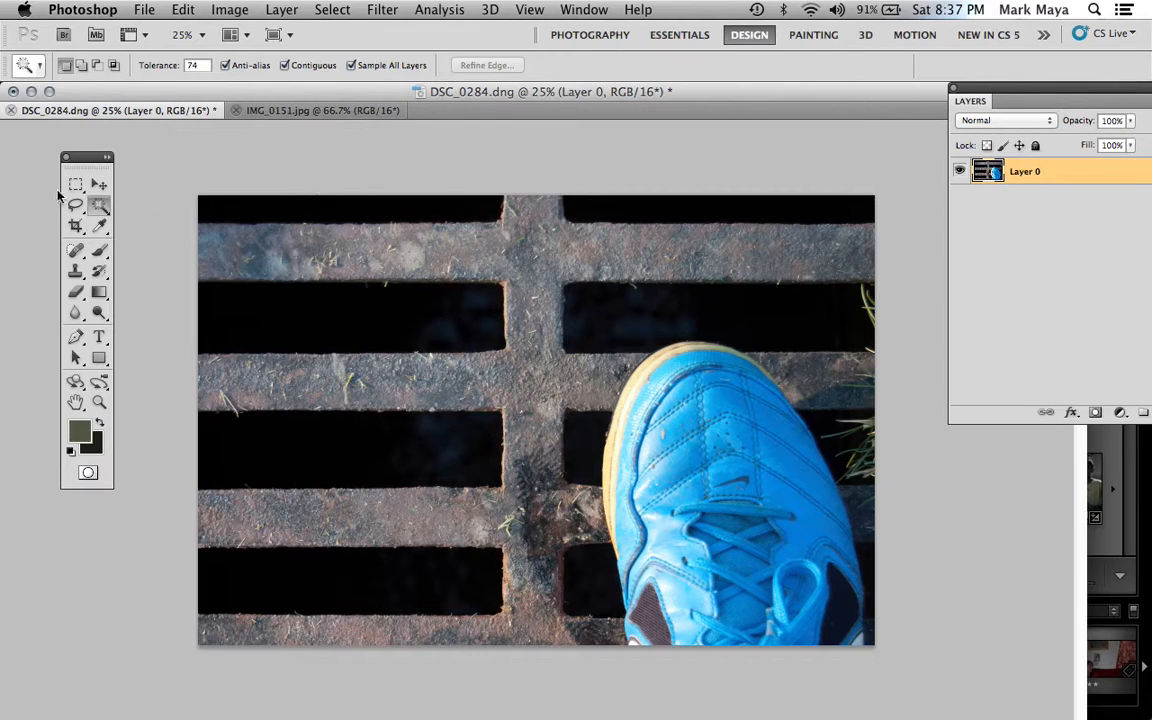
Select a patch of the blue shoe's toe area using the Magic Wand with a tolerance of 16
key(shift+w)
key(shift+w)
key(shift+w)
key(shift+w)
mouse_move(170, 66)
mouse_down()
mouse_move(103, 66)
mouse_move(166, 70)
mouse_up()
click(734, 482)
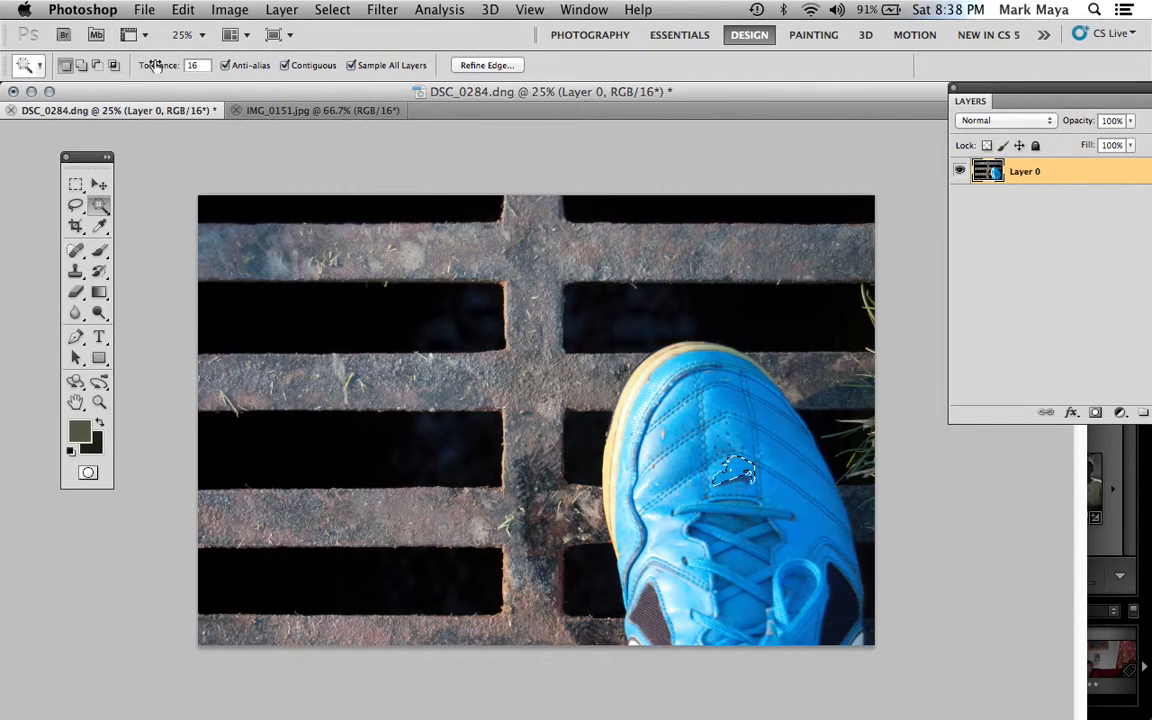
Reselect the blue shoe using a Magic Wand tolerance of 65 and add the yellow sole edge to the selection
drag(150, 65, 192, 65)
click(738, 494)
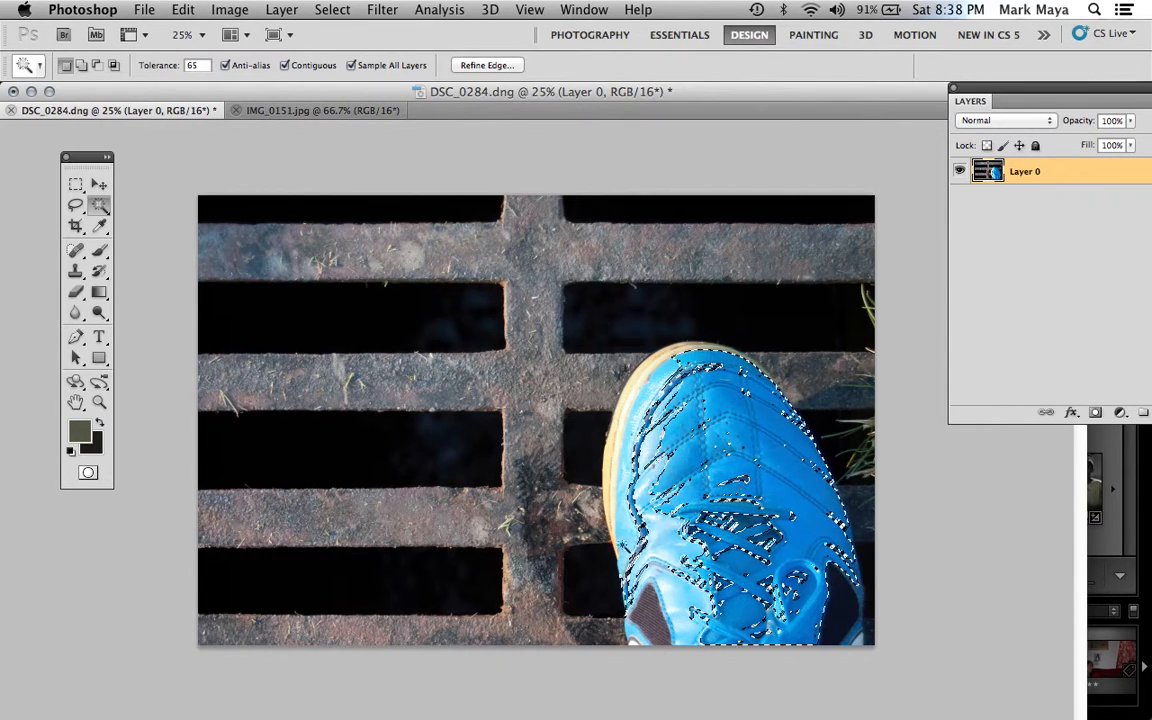
key(shift)
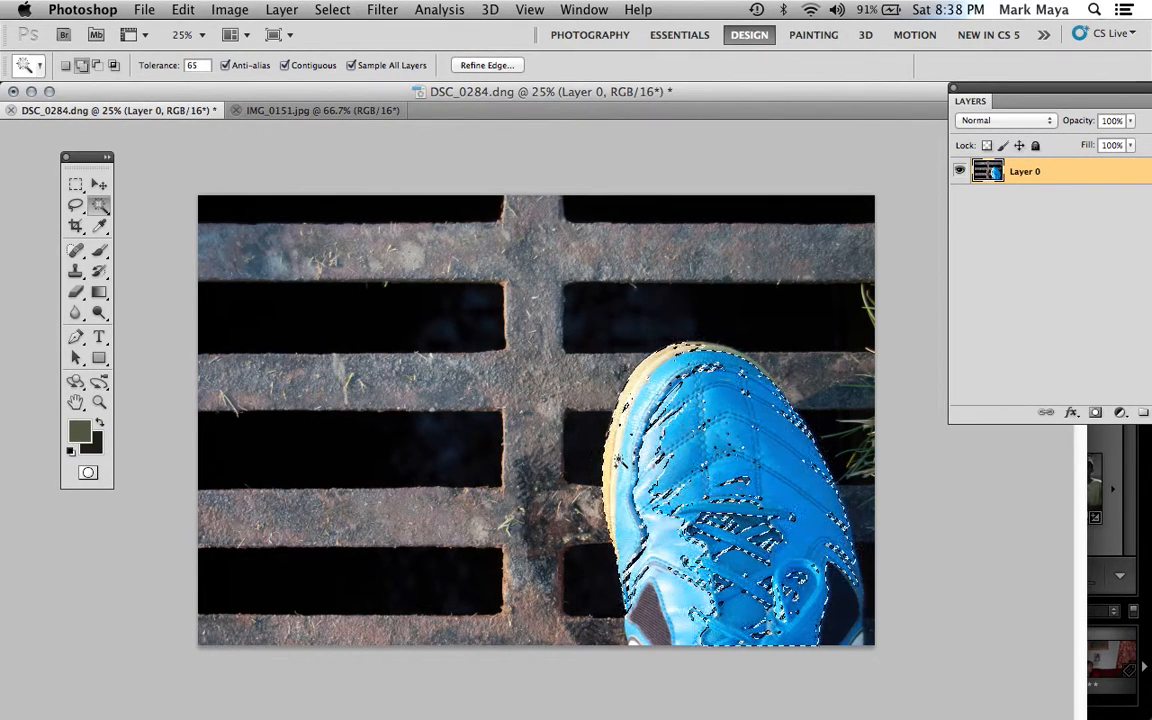
Try extending the Magic Wand selection at the shoe's toe, undo the spill onto the grating, and clear the whole selection
shift+click(707, 342)
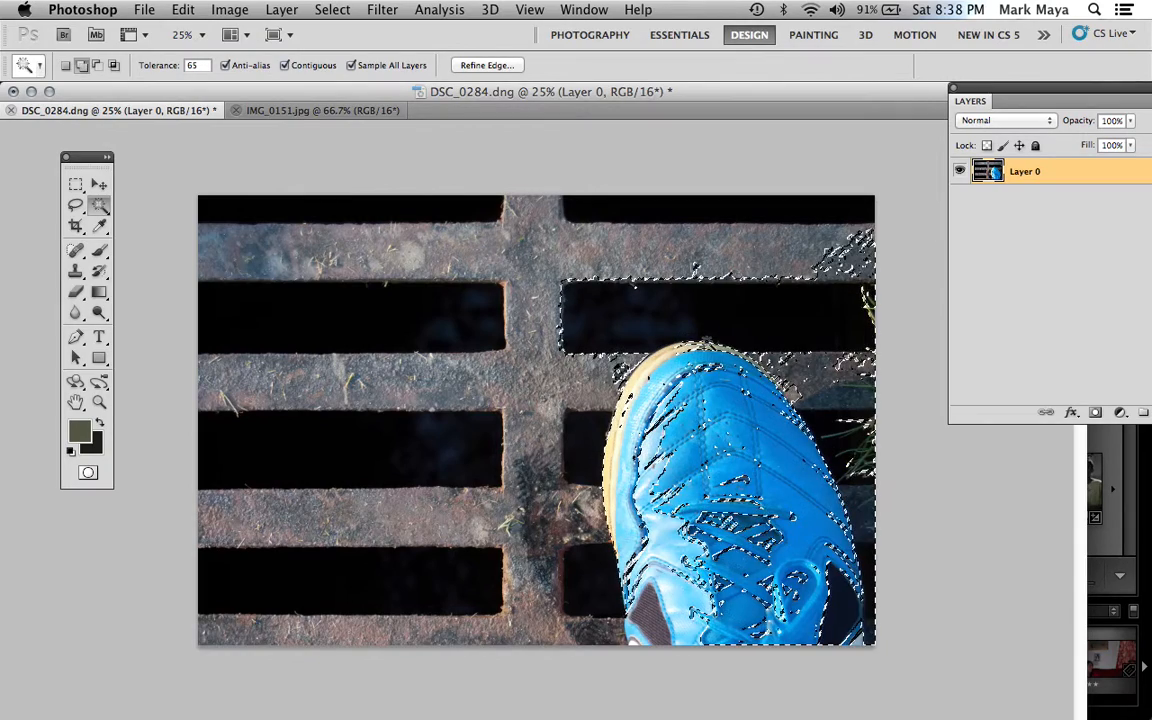
key(super+z)
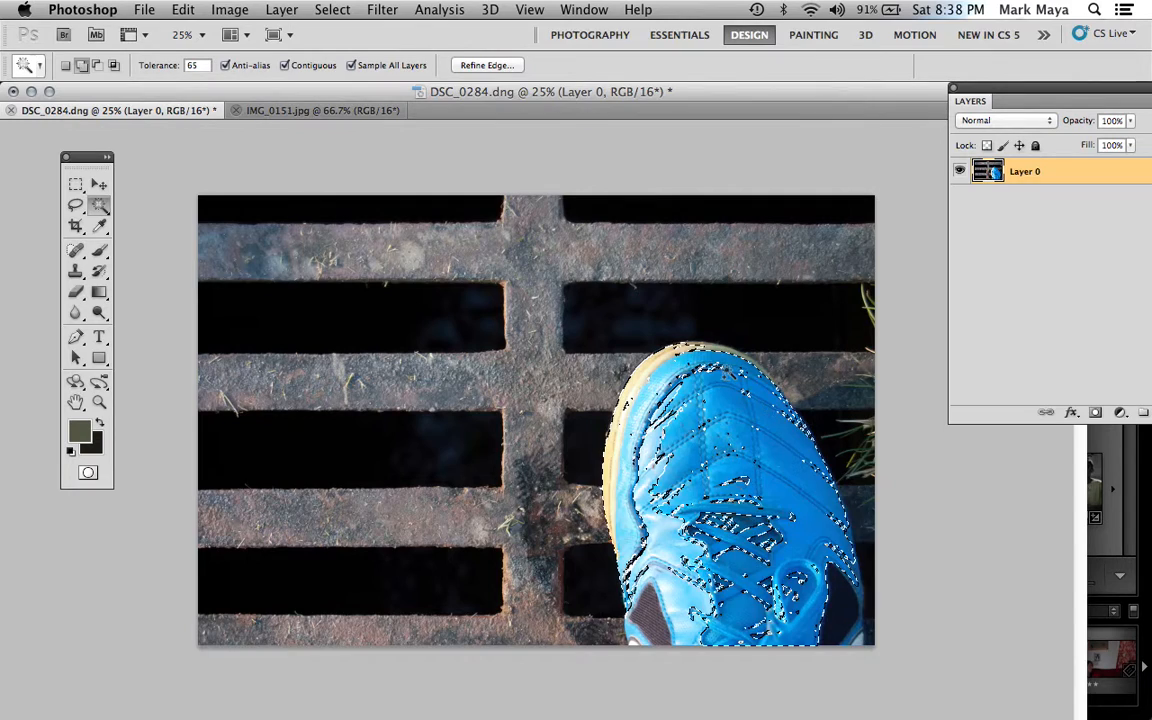
shift+click(733, 377)
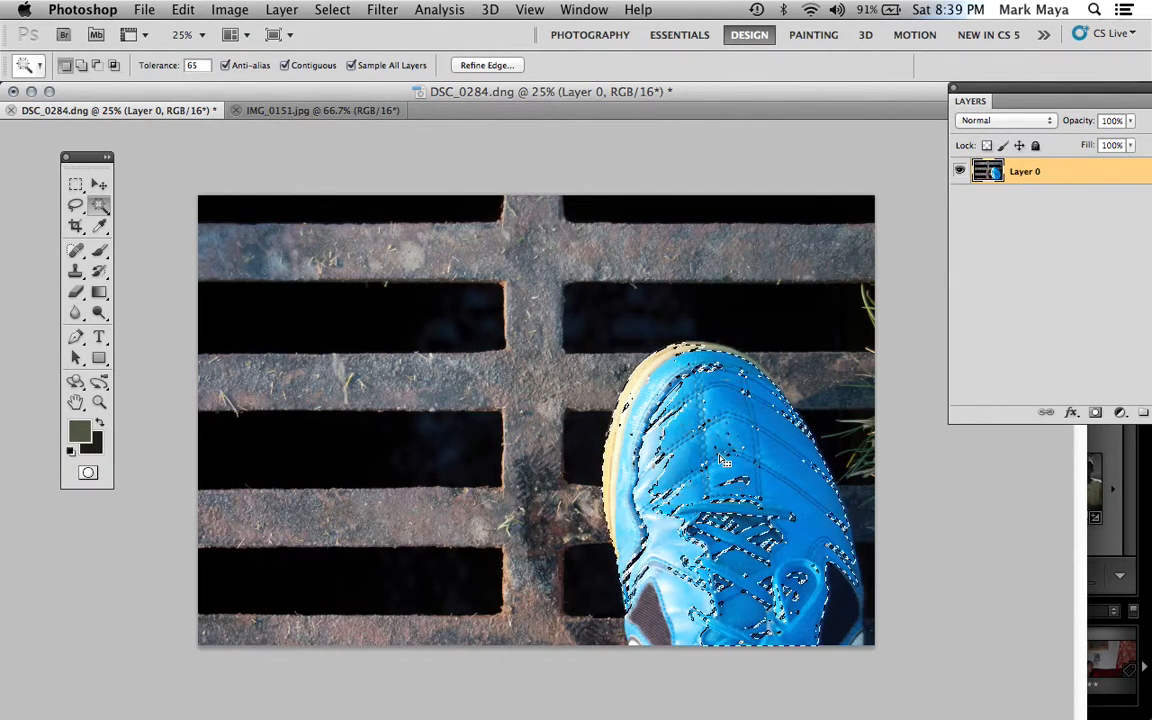
key(super+d)
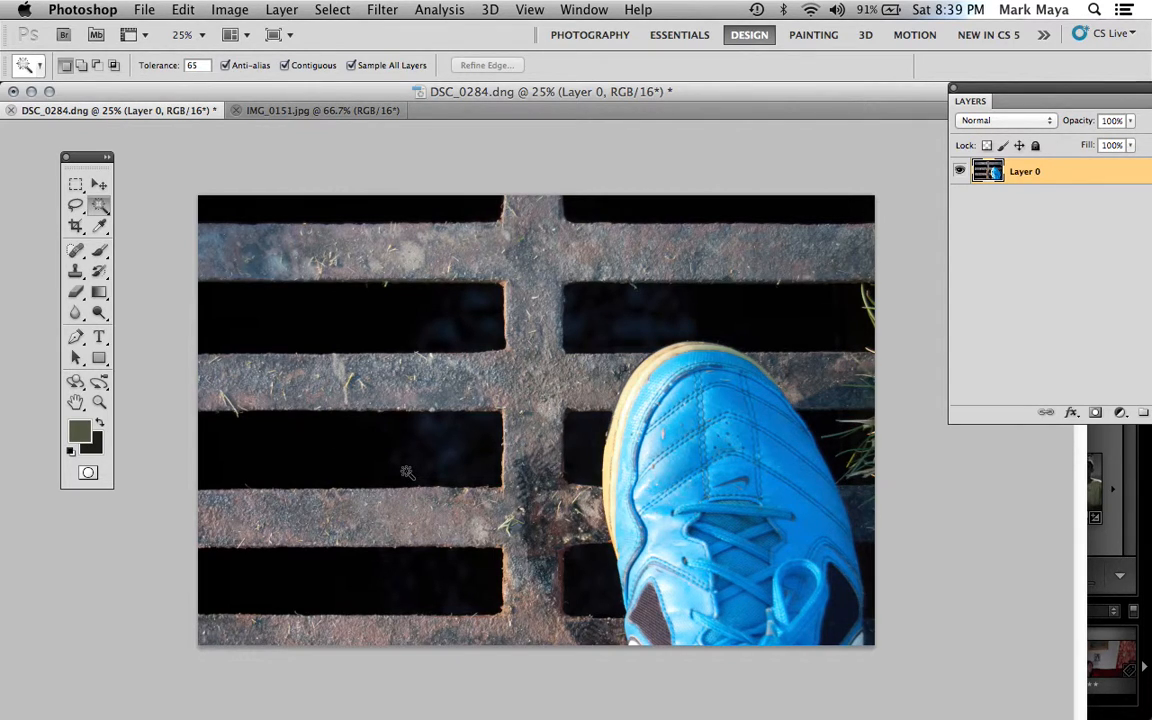
Select the shoe, including its yellow sole, using the Quick Selection tool
key(shift+w)
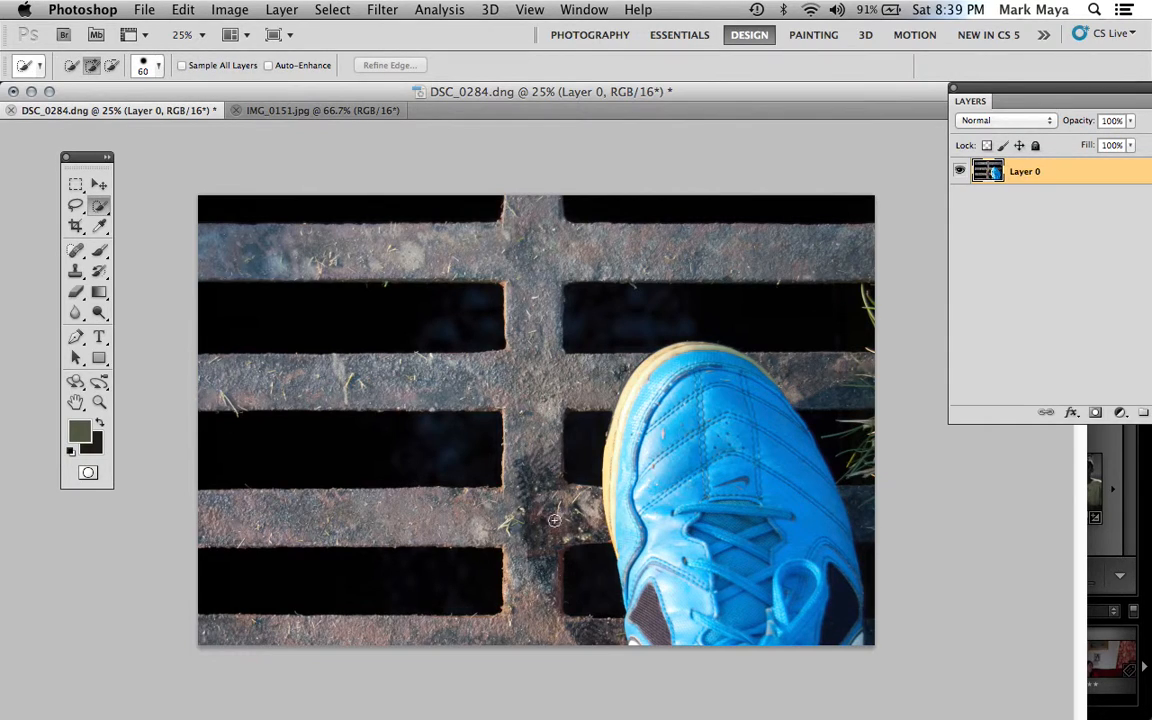
click(729, 451)
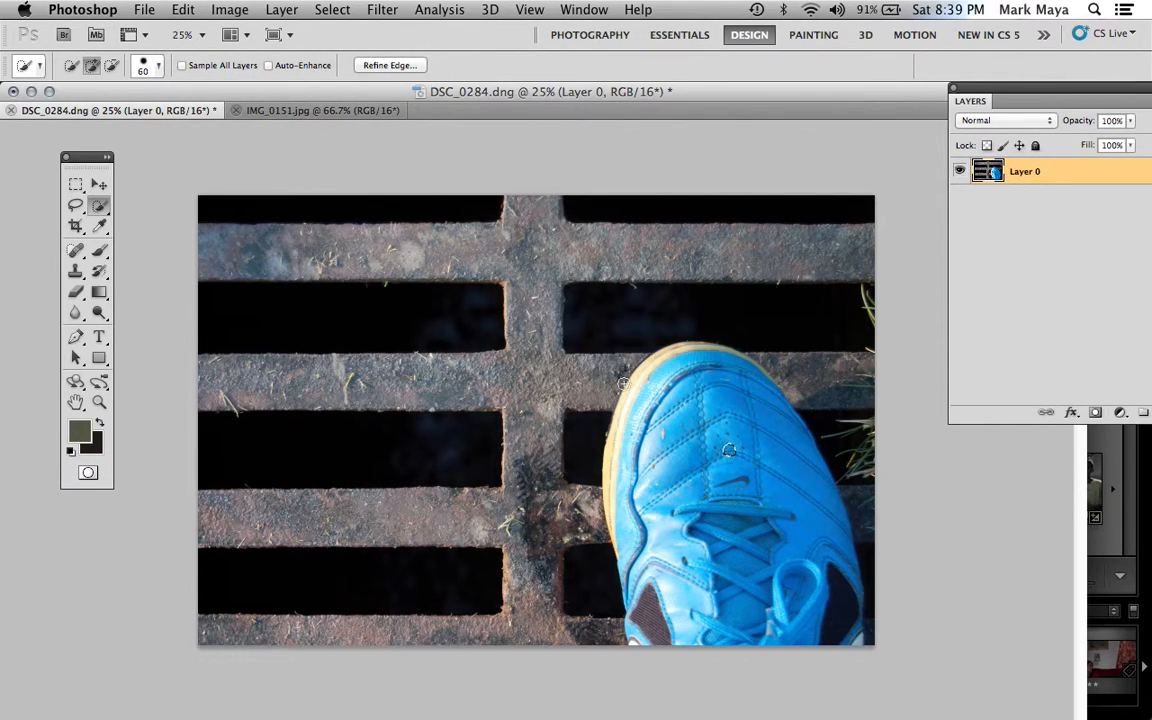
click(654, 383)
drag(696, 493, 707, 502)
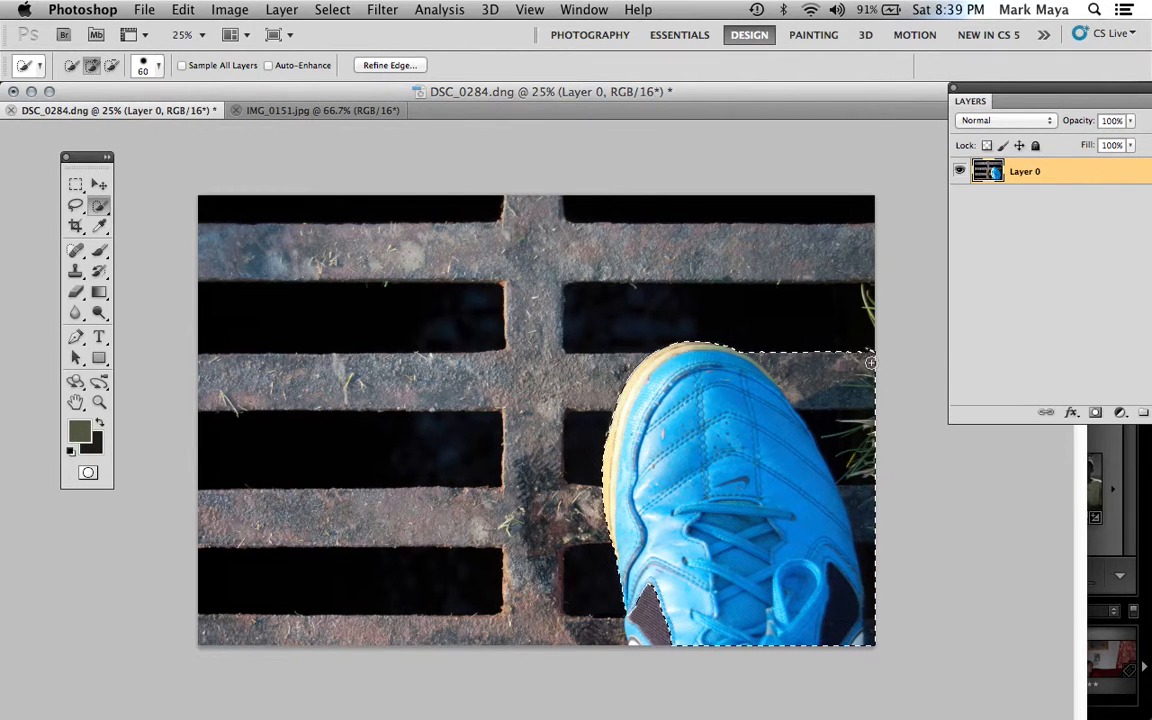
Refine the quick selection by subtracting the grating and grass beside the shoe and including the dark heel patch
click(112, 66)
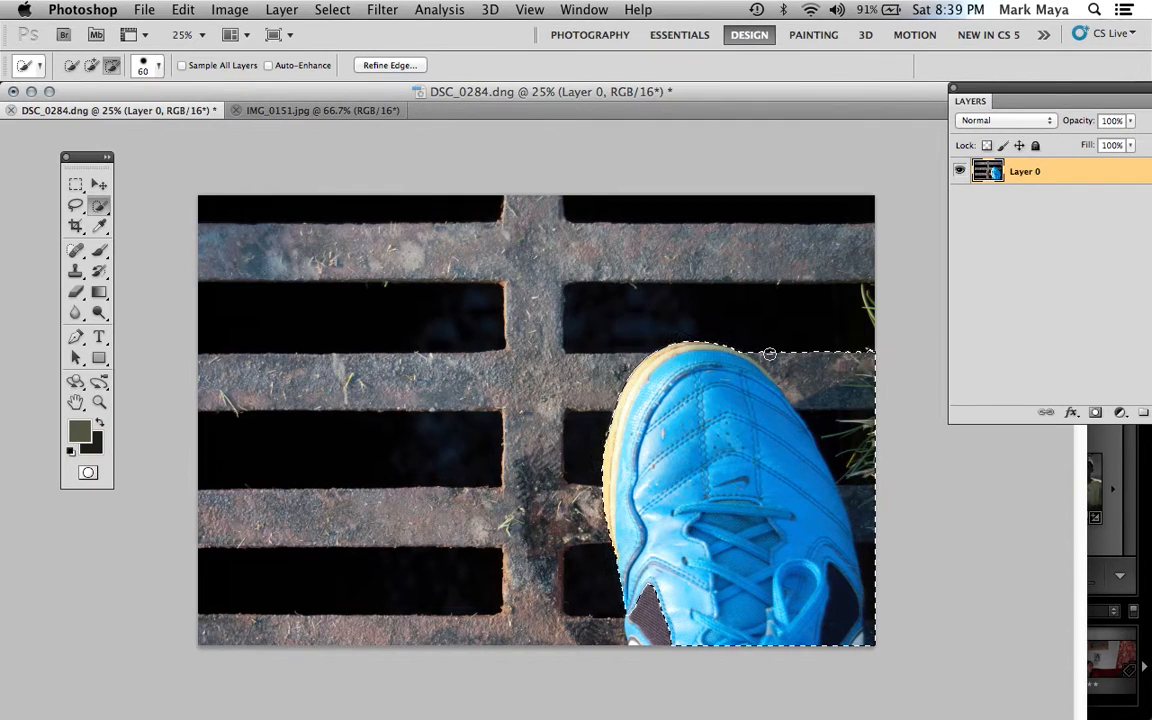
drag(821, 377, 874, 539)
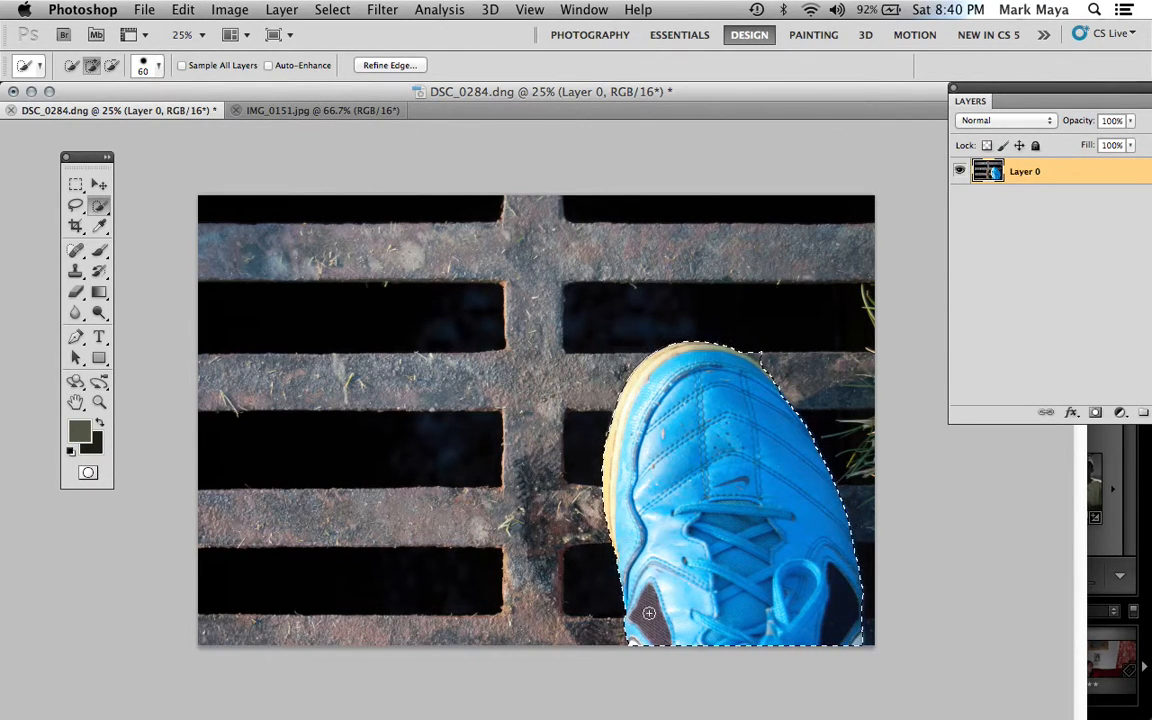
key(alt)
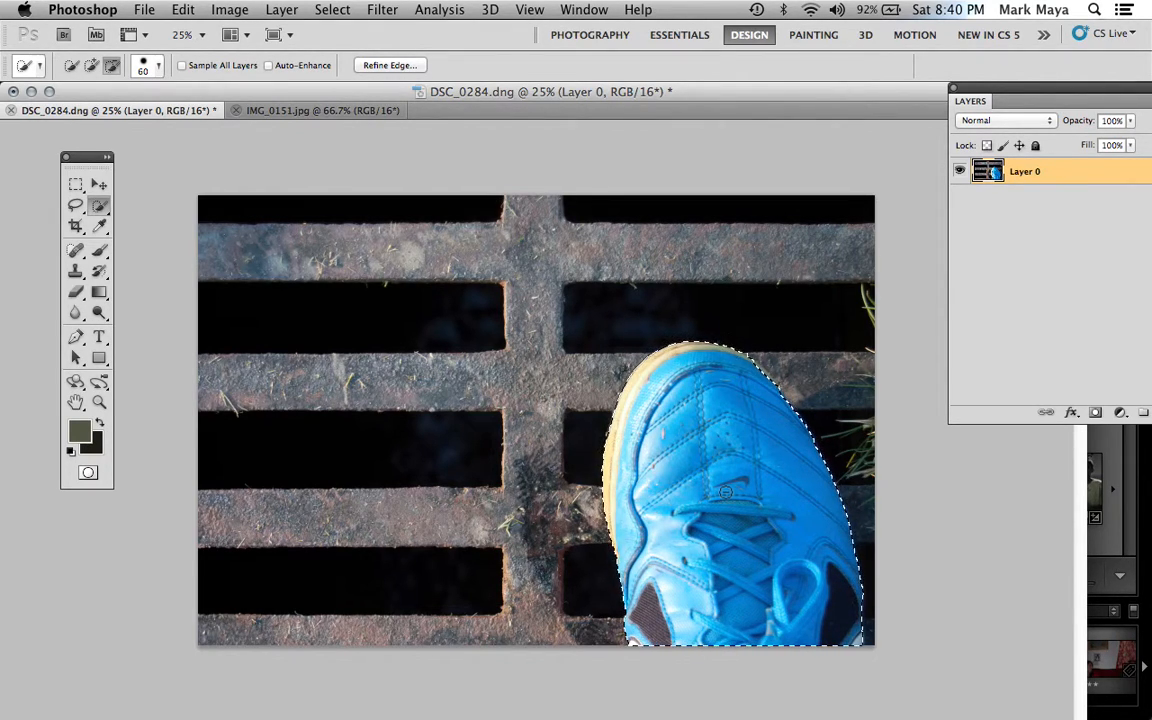
Invert the shoe selection so that the grating around it is selected
click(332, 9)
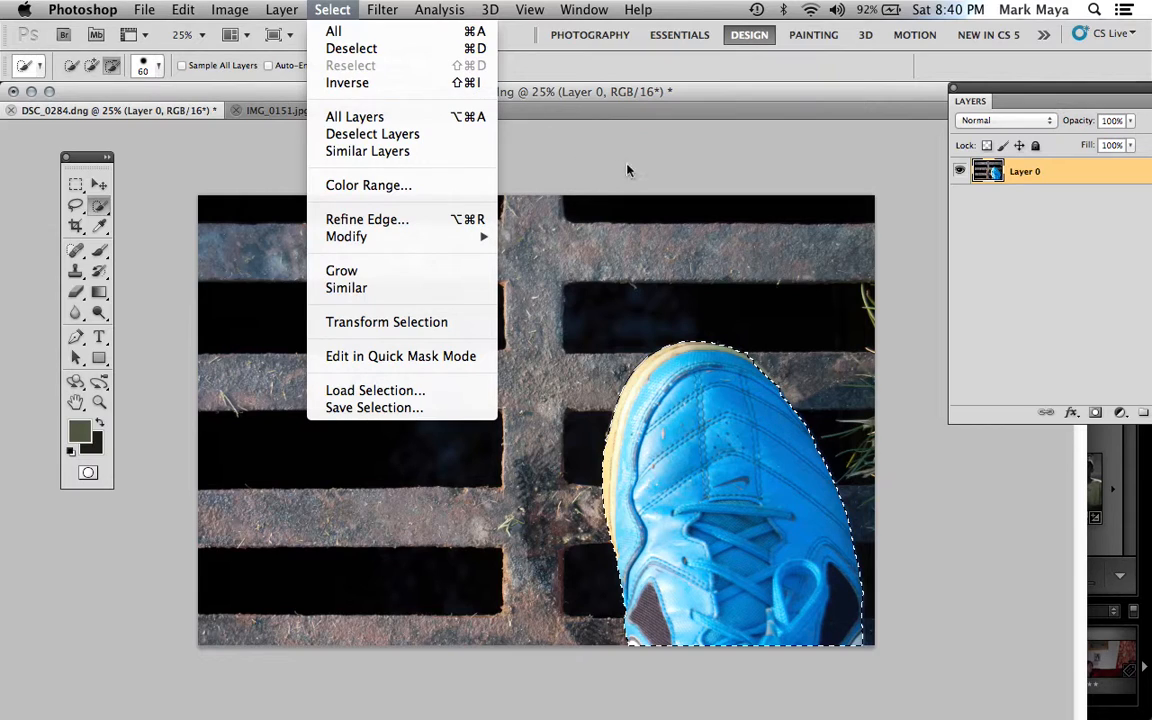
click(793, 188)
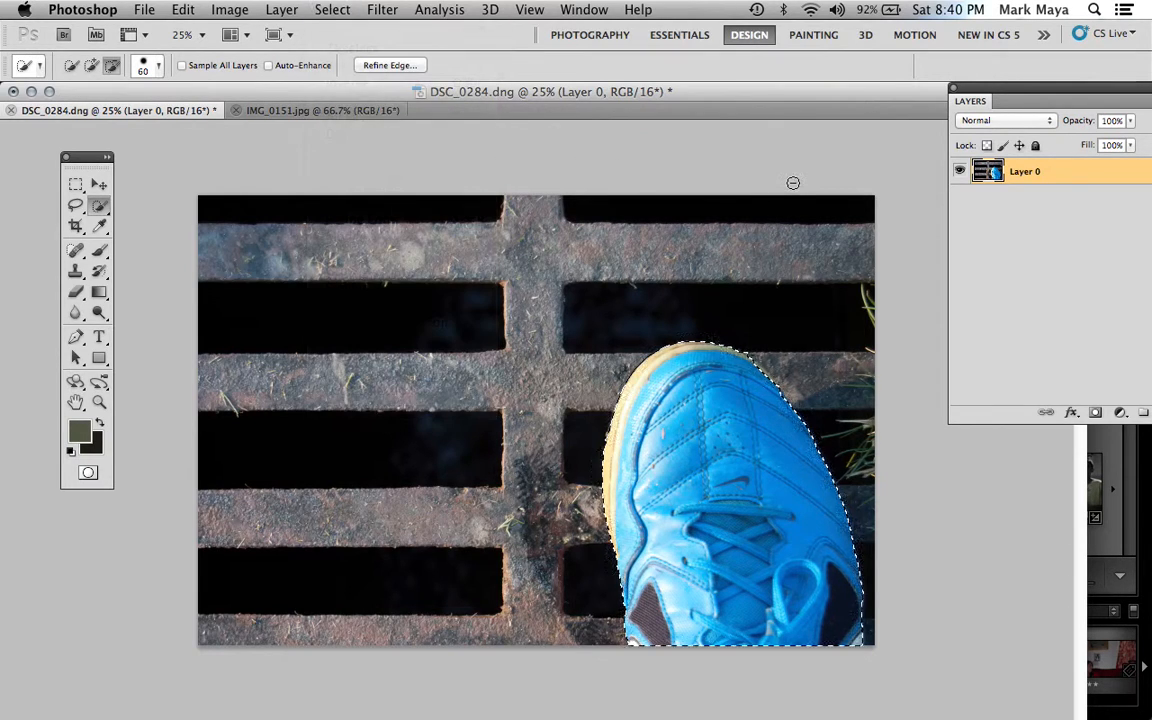
click(332, 10)
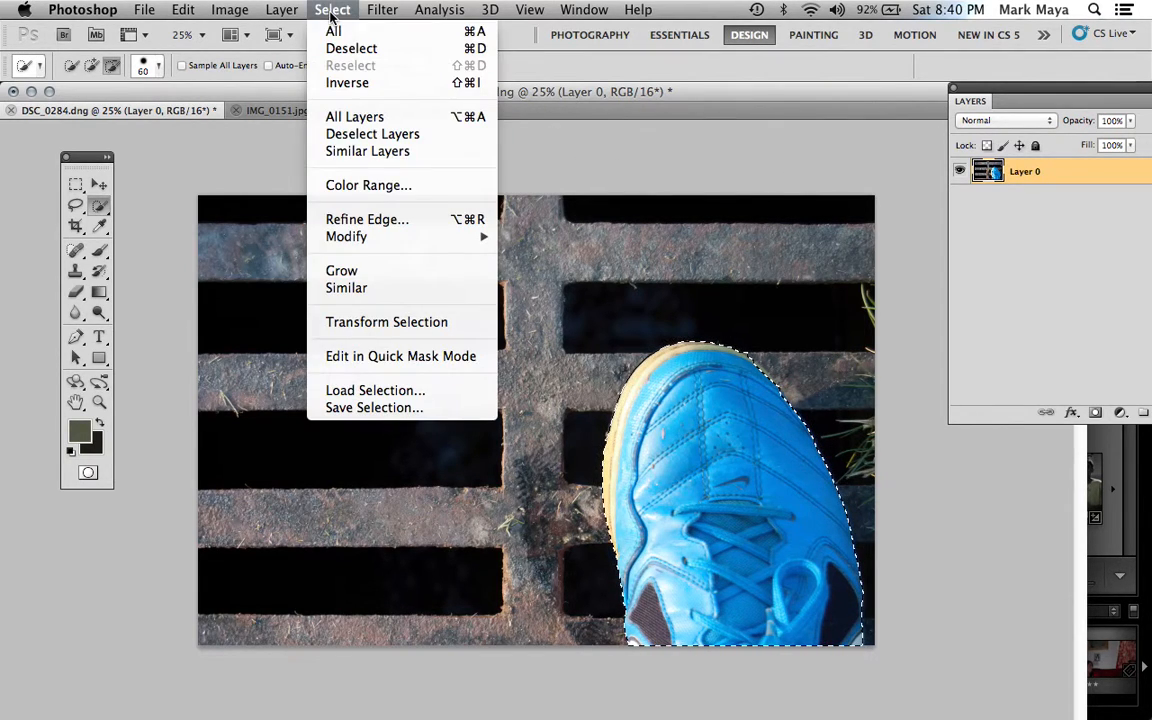
click(373, 83)
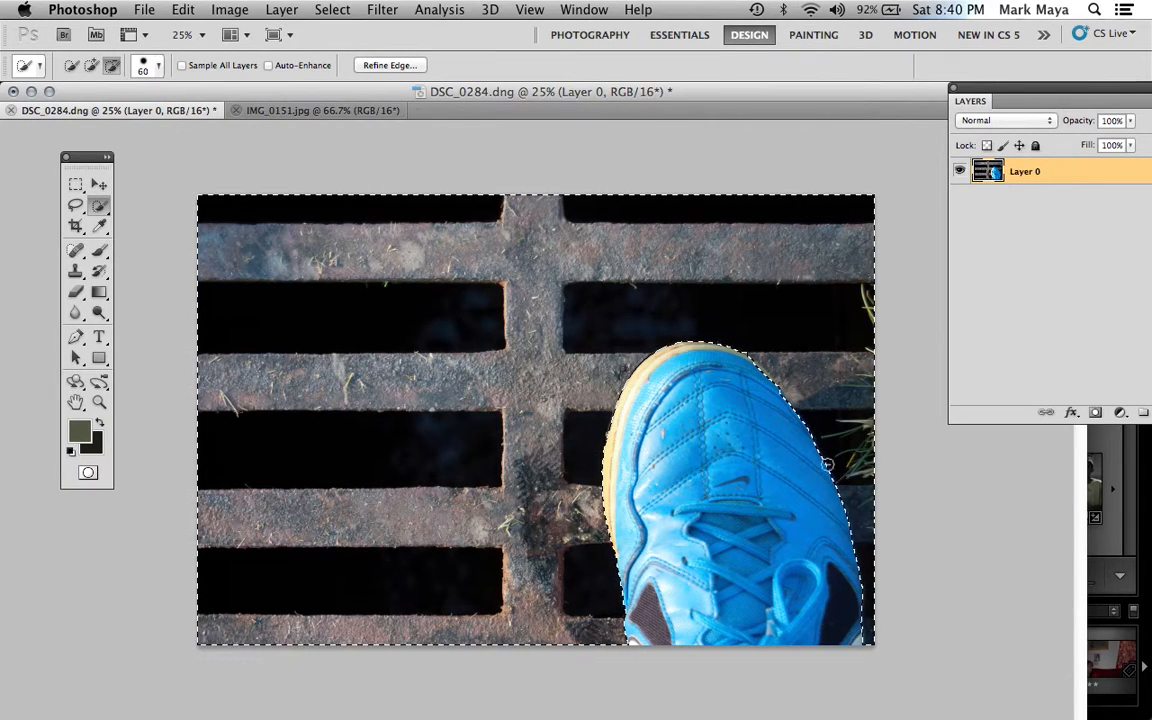
Add a solid colour fill layer labelled Red over the selected background using colour 3f4335, and undo it
click(229, 10)
mouse_move(282, 10)
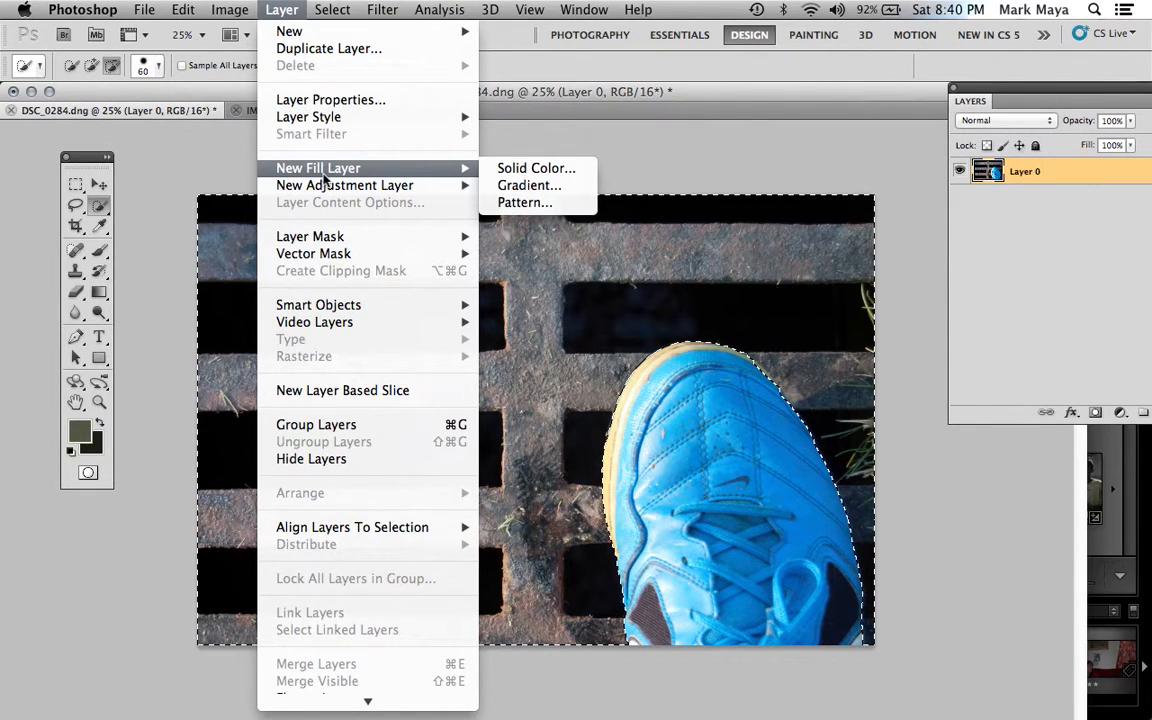
click(536, 169)
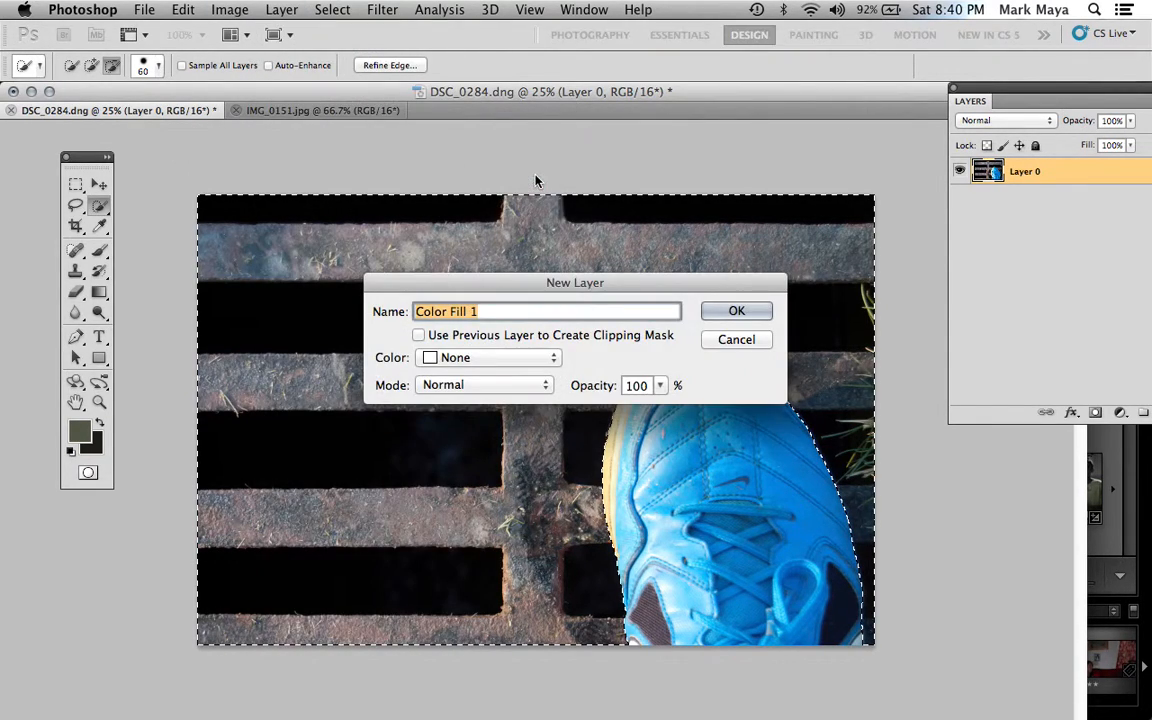
click(557, 357)
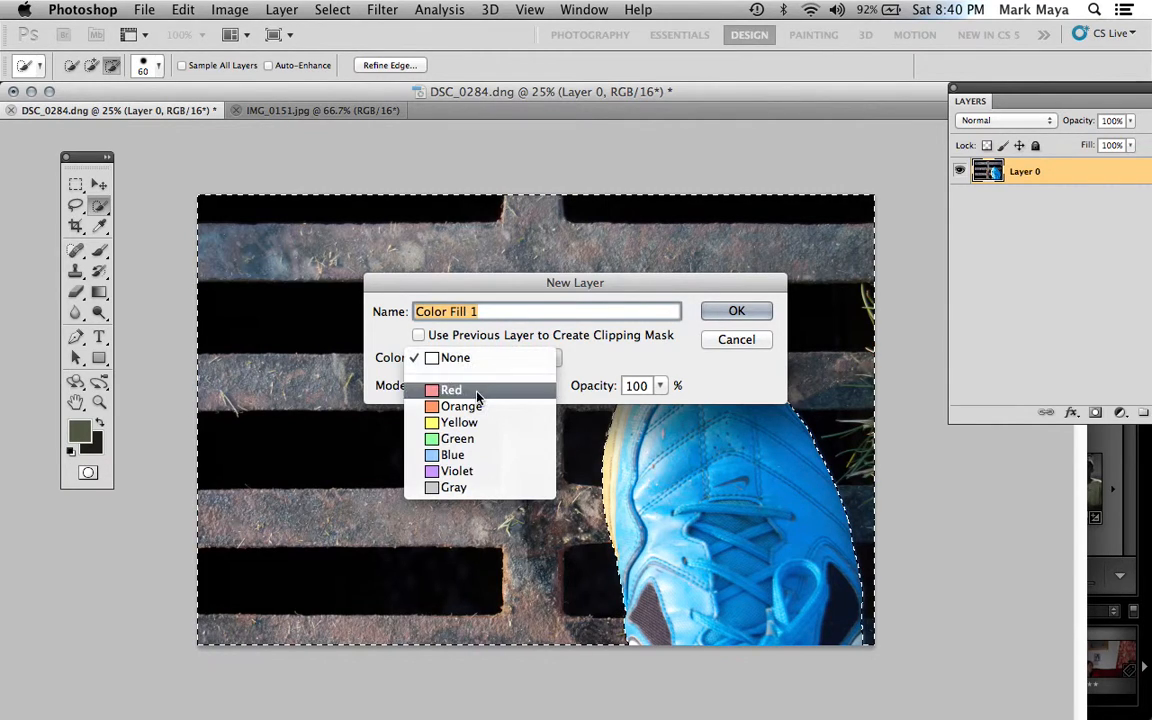
click(445, 389)
click(733, 313)
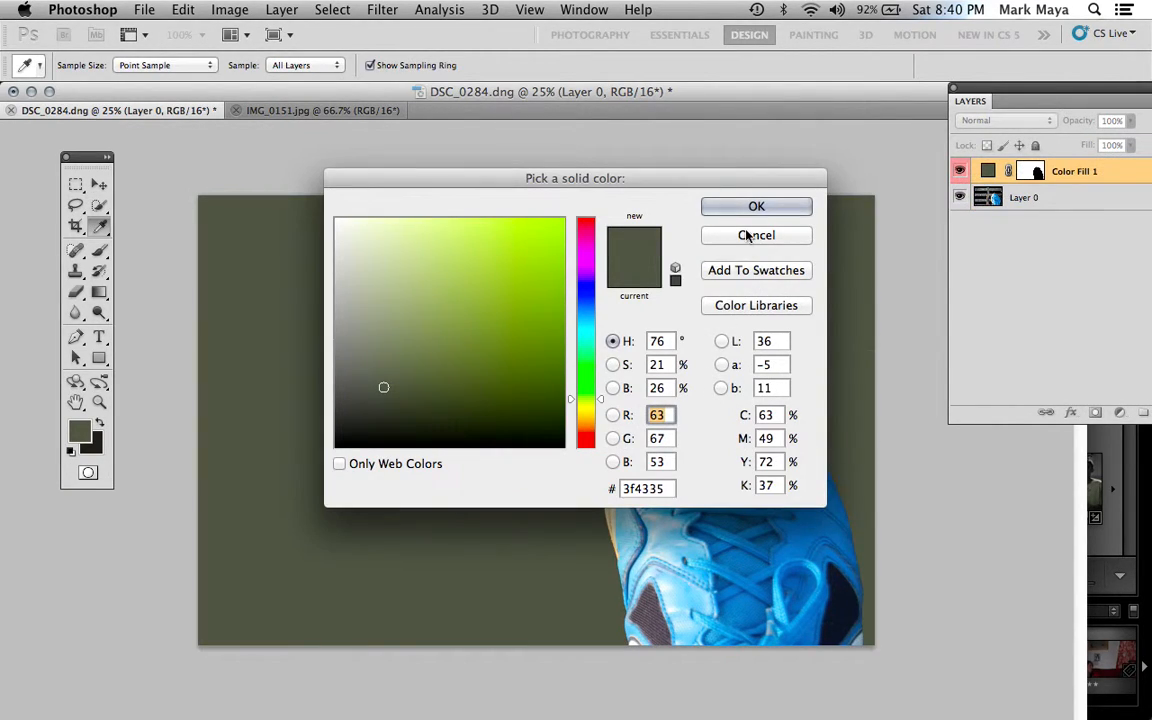
click(762, 206)
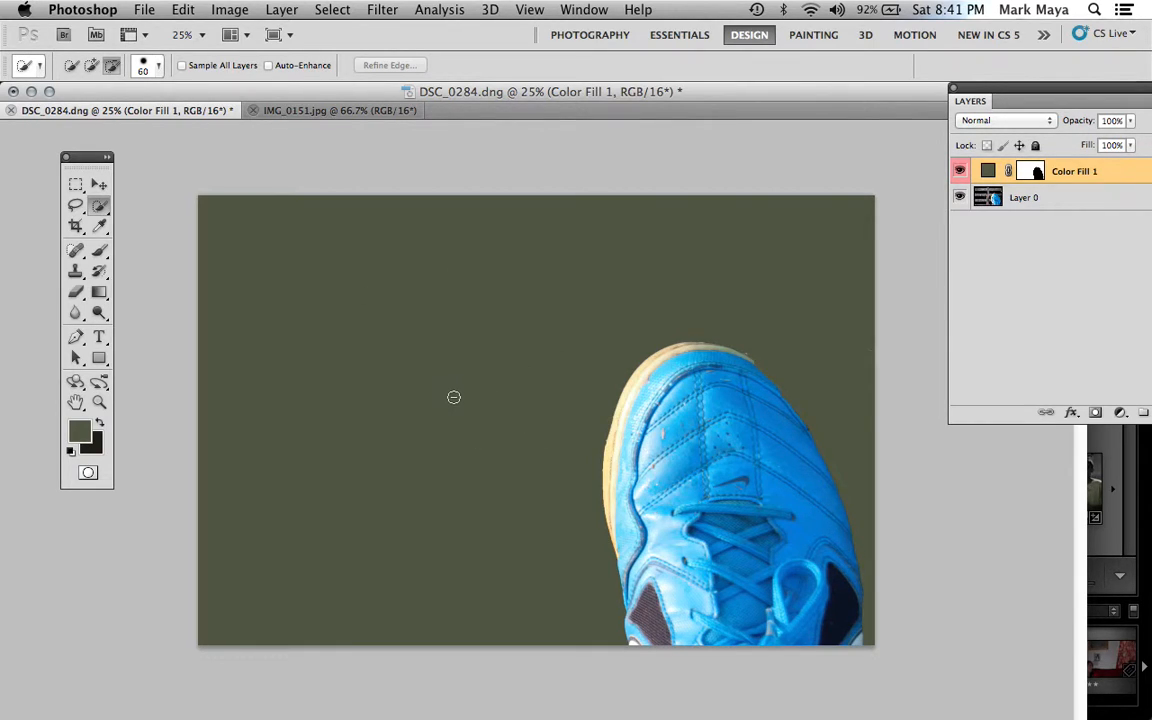
key(ctrl+z)
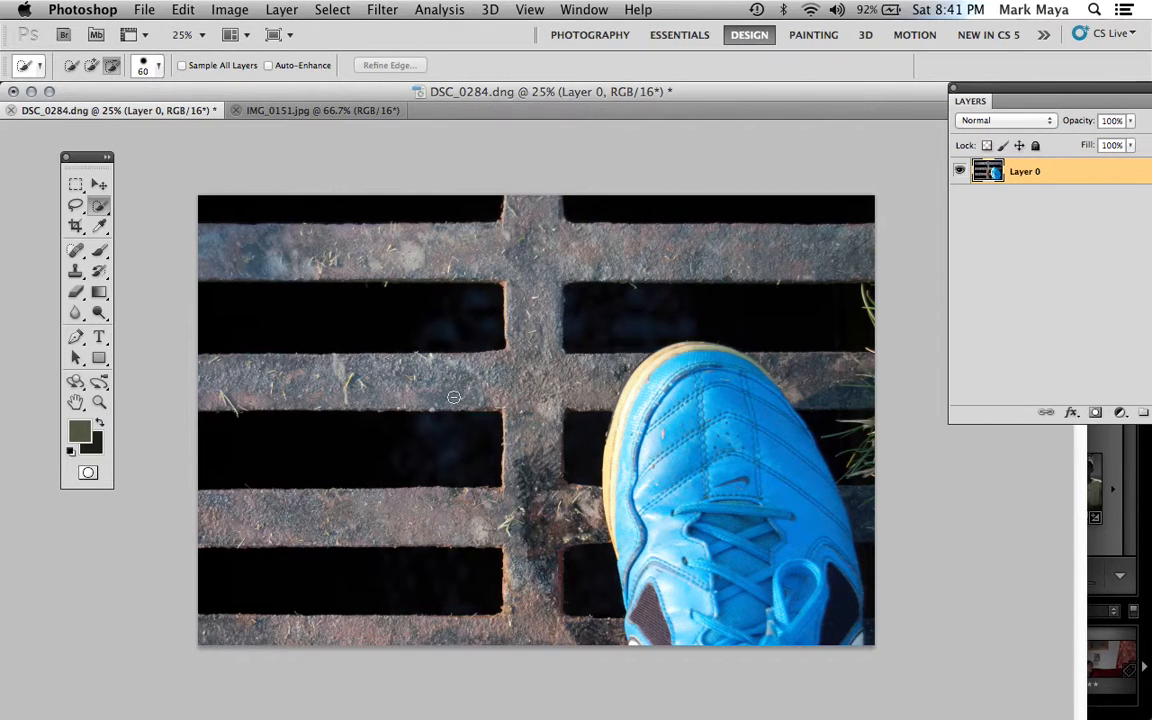
Select the dark grate opening in the second row, left of the central bar, with the Rectangular Marquee tool
key(m)
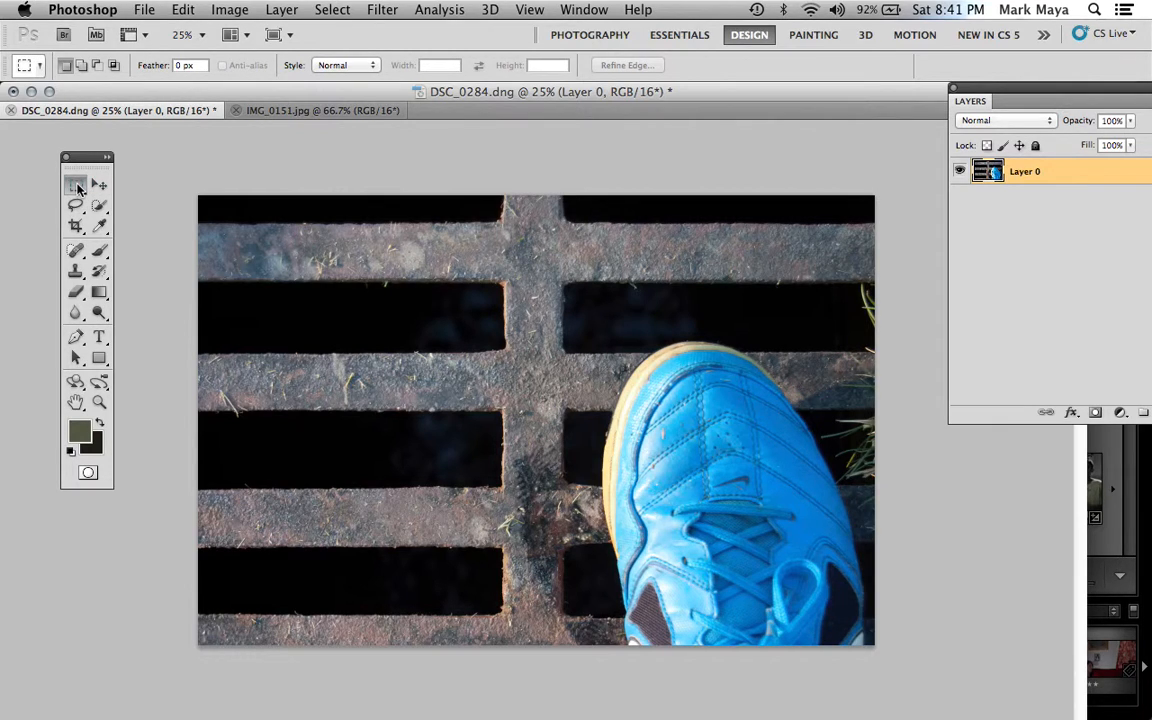
drag(78, 188, 137, 203)
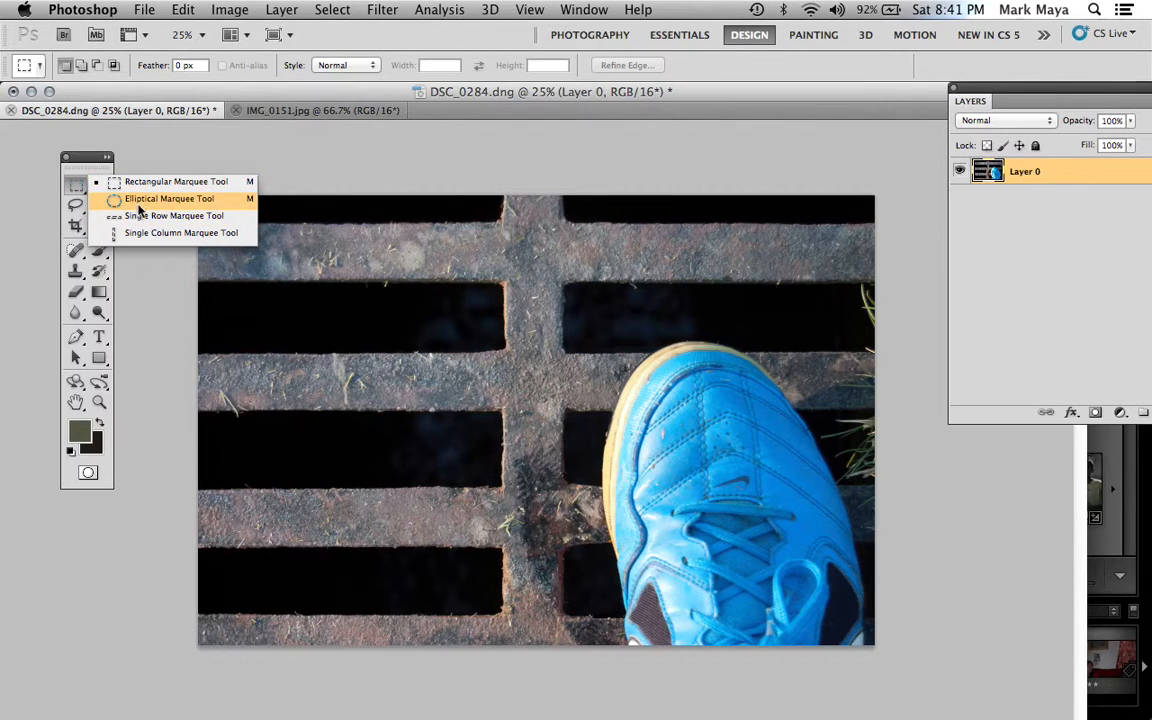
click(146, 185)
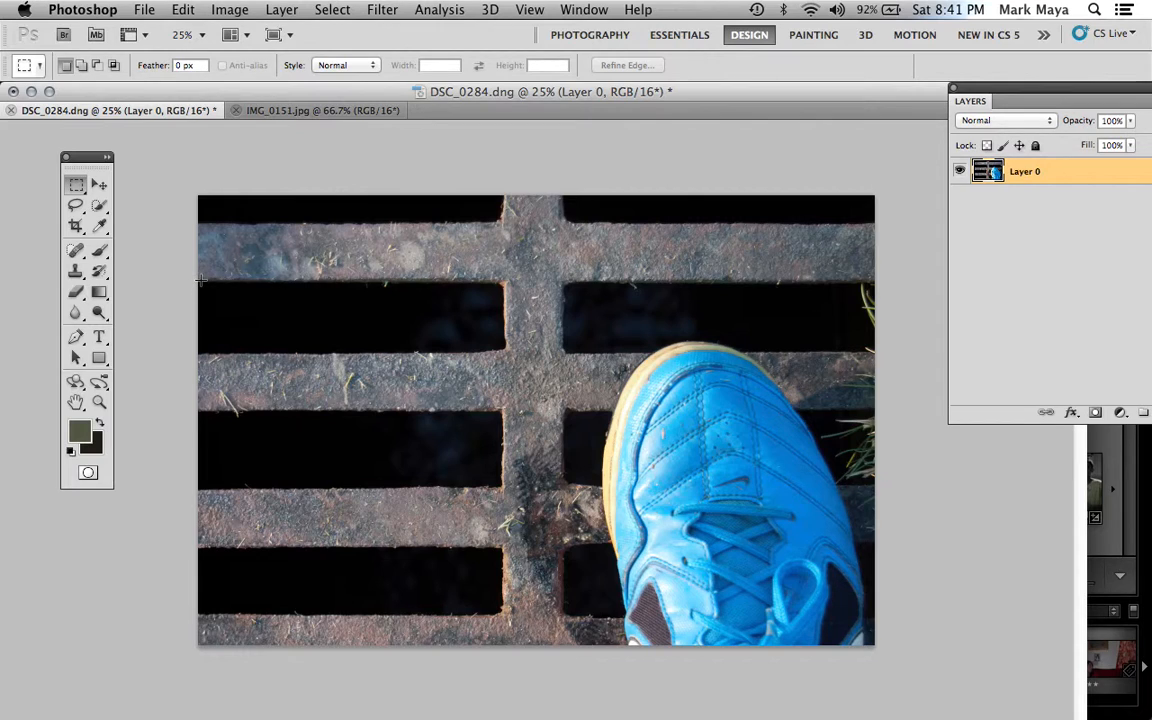
drag(201, 281, 504, 349)
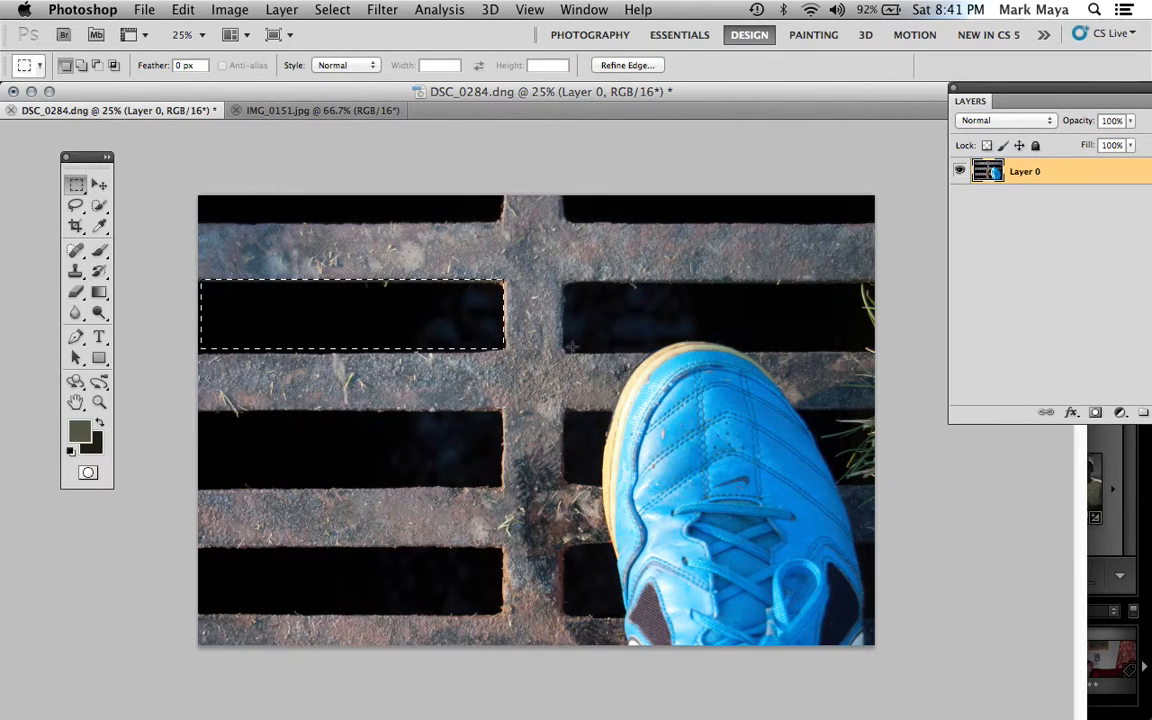
Select and copy the entire light image in IMG_0151.jpg, and return to the DSC_0284.dng document
click(285, 111)
key(super+a)
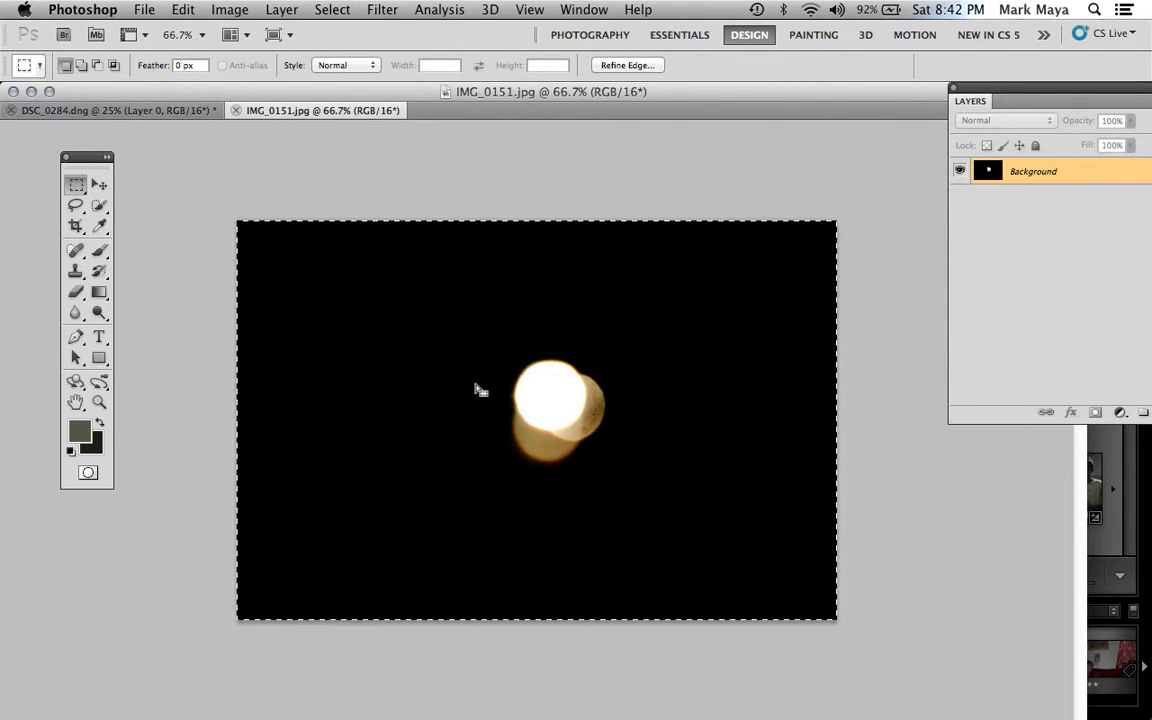
click(158, 111)
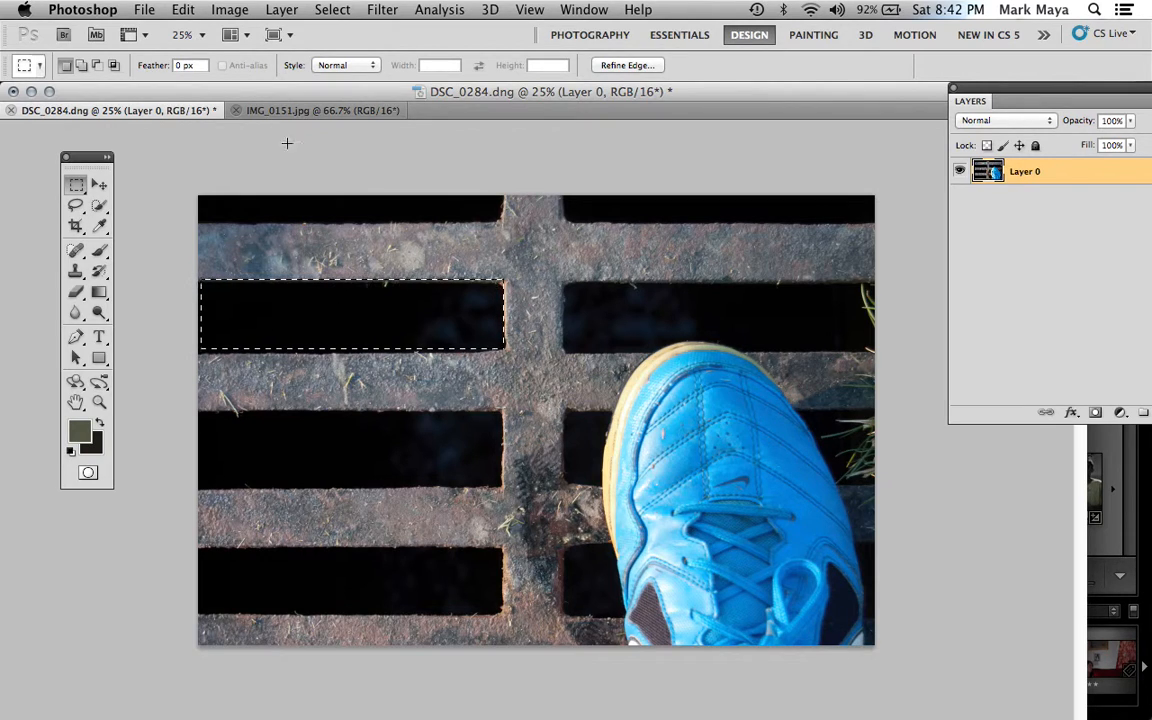
Paste the copied image into the rectangular grate selection with Paste Into, and activate the Move tool
click(238, 14)
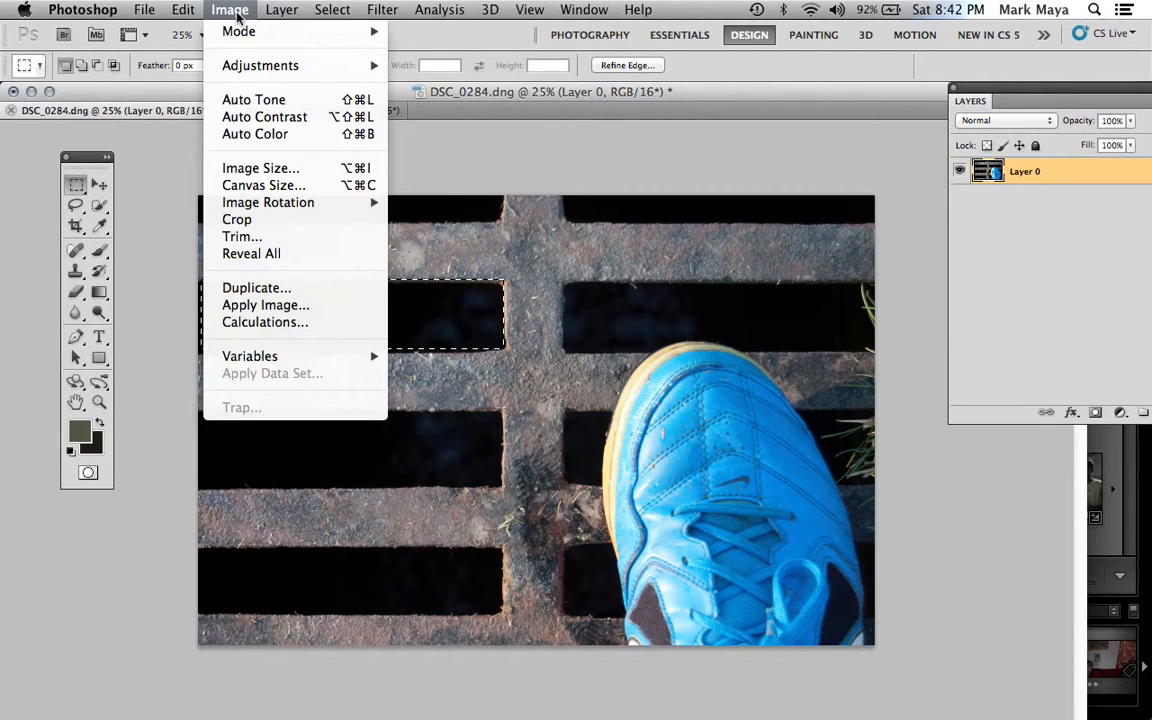
mouse_move(276, 16)
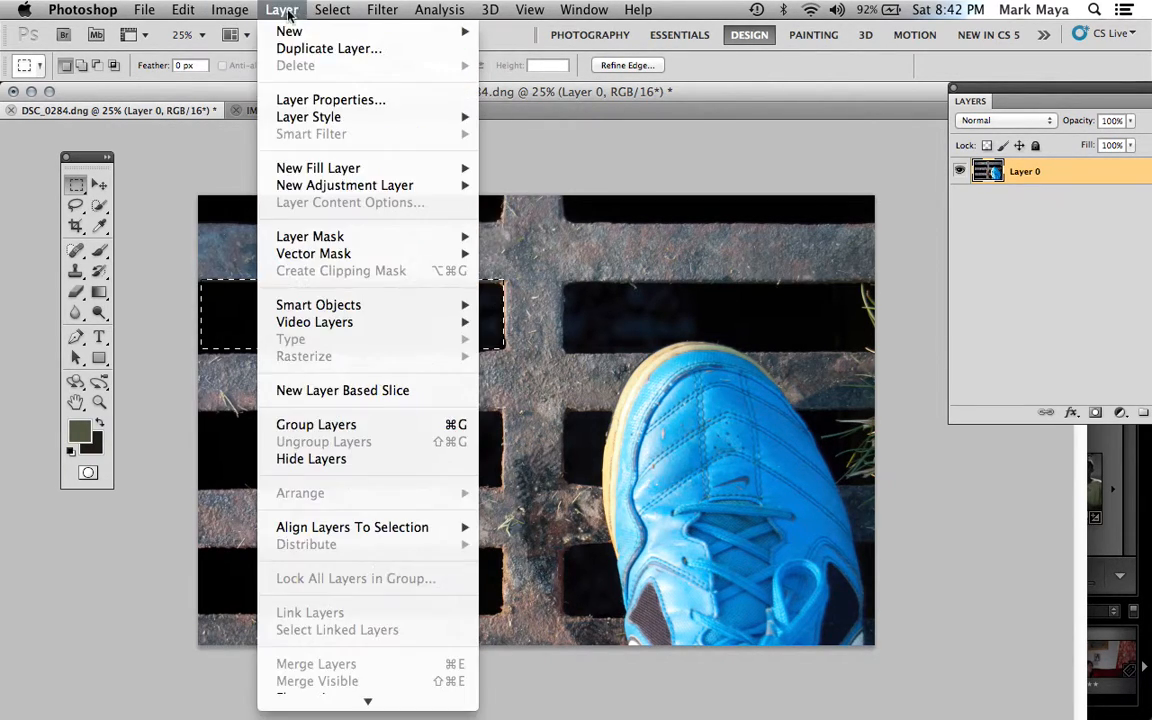
mouse_move(187, 12)
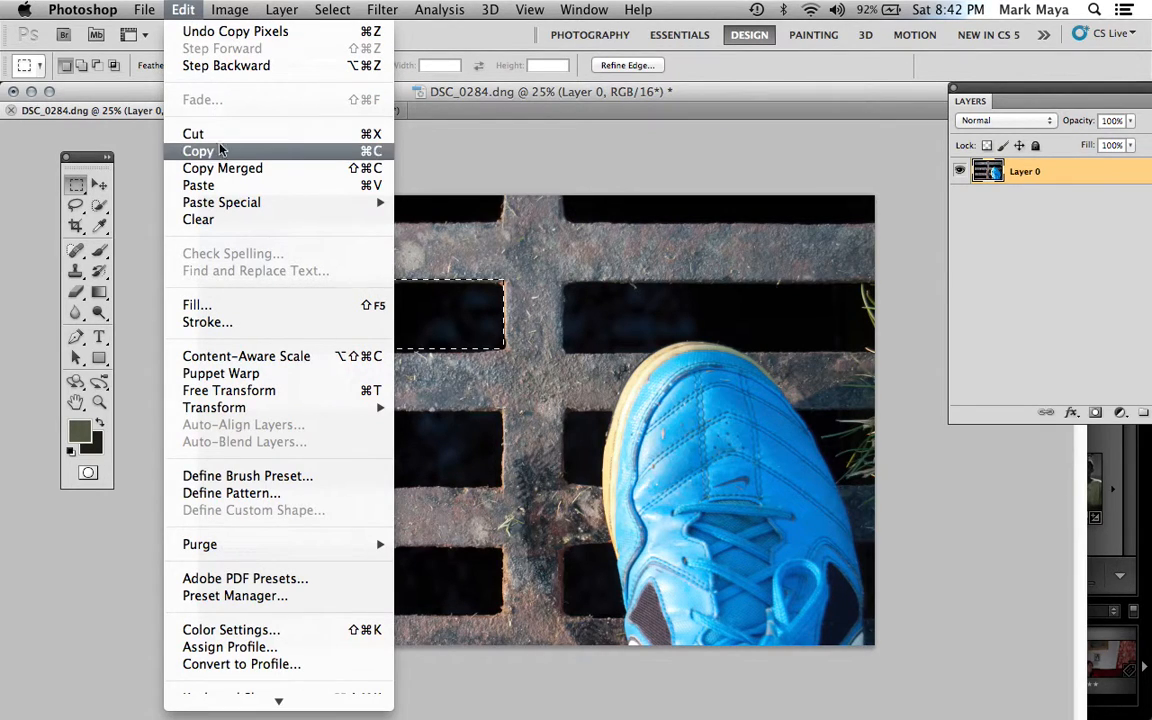
mouse_move(222, 205)
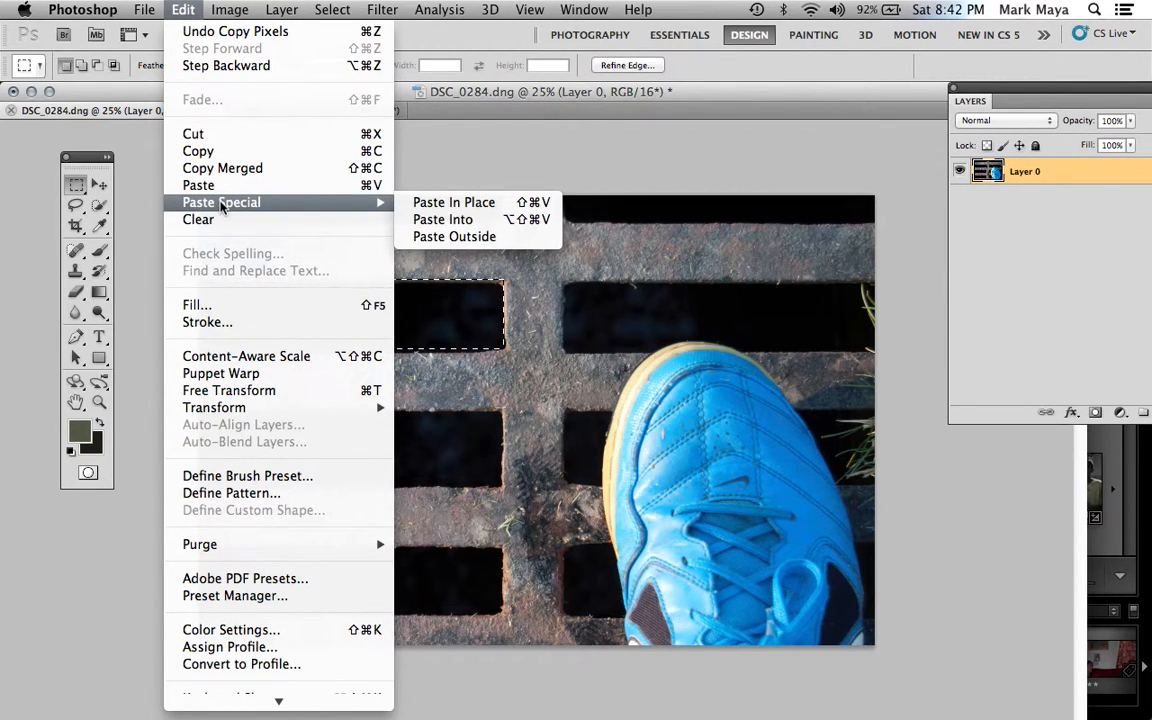
click(443, 219)
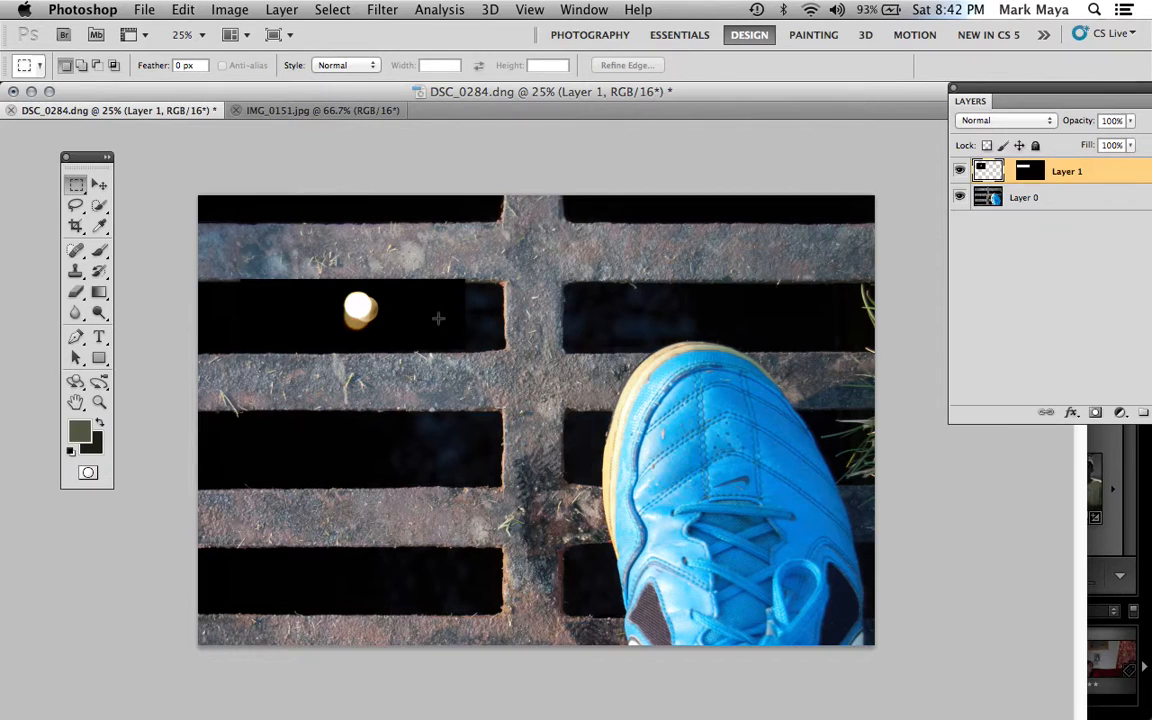
key(v)
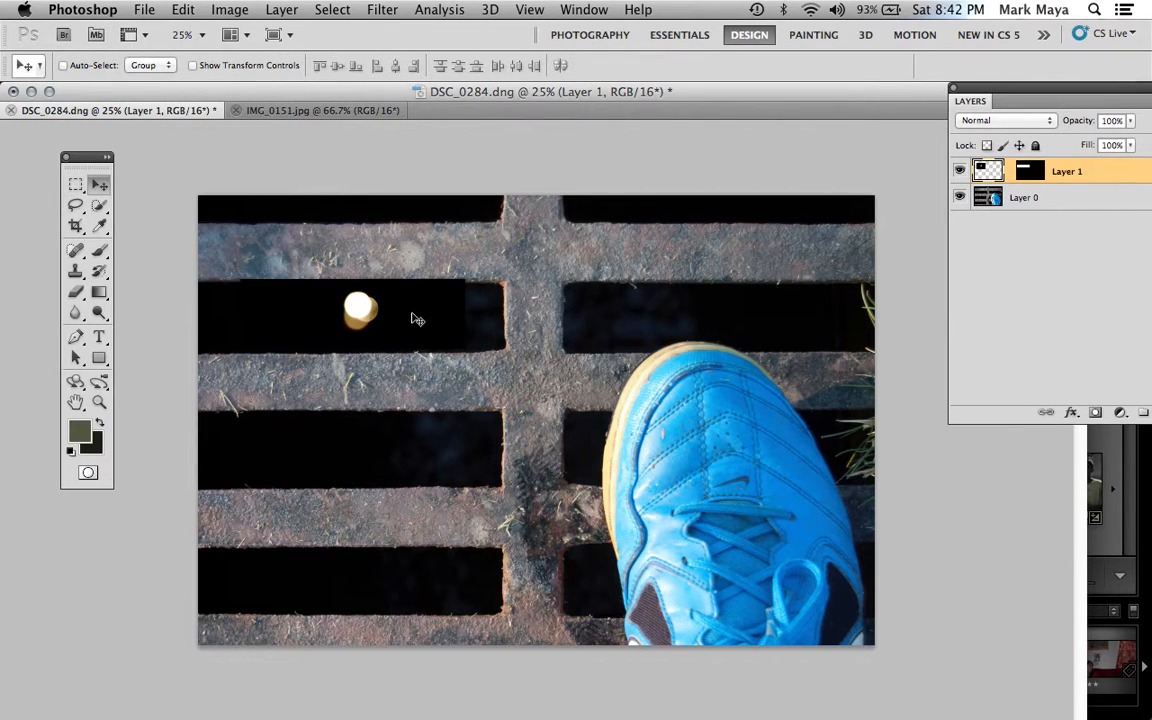
Move the pasted light image towards the central bar within the second-row grate opening
drag(345, 318, 380, 323)
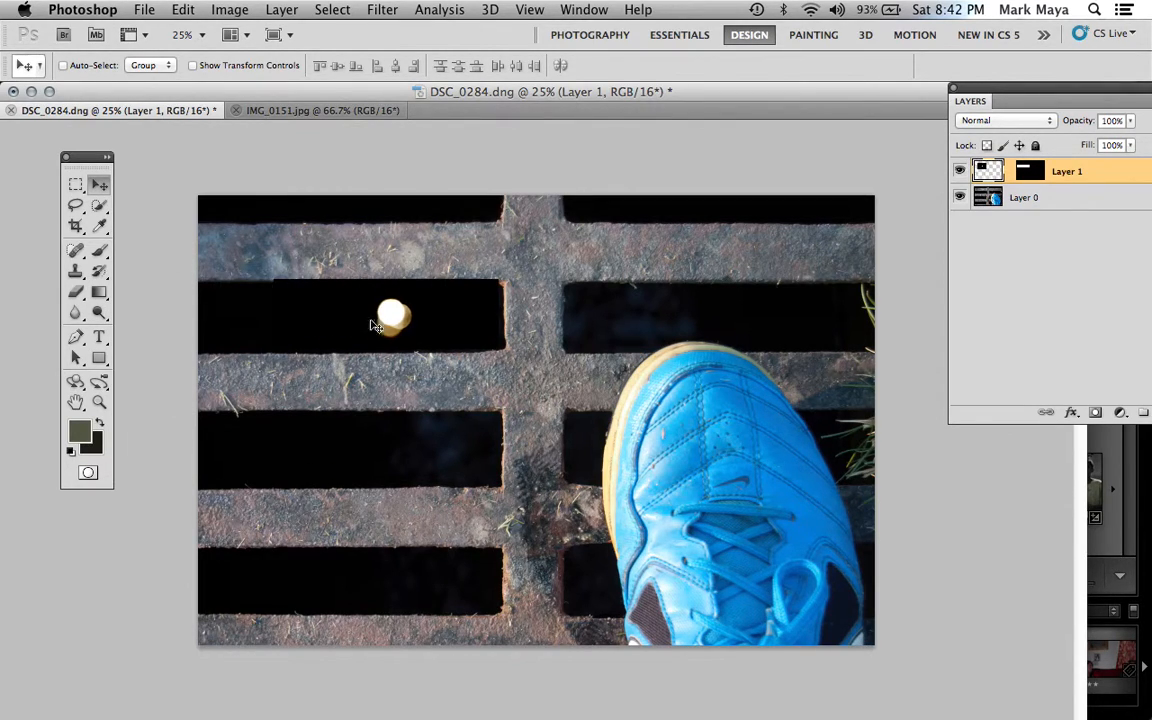
Select an elliptical area inside the third-row grate opening, left of the central bar, with the Elliptical Marquee tool
click(72, 187)
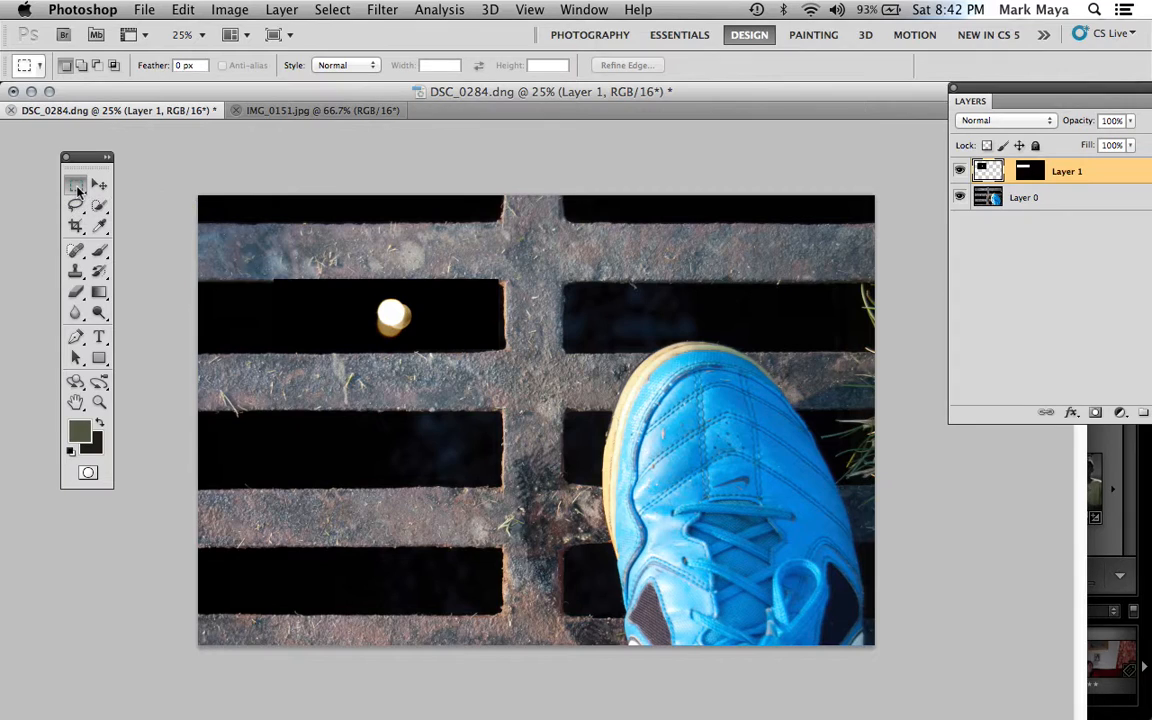
key(shift+m)
drag(265, 424, 420, 478)
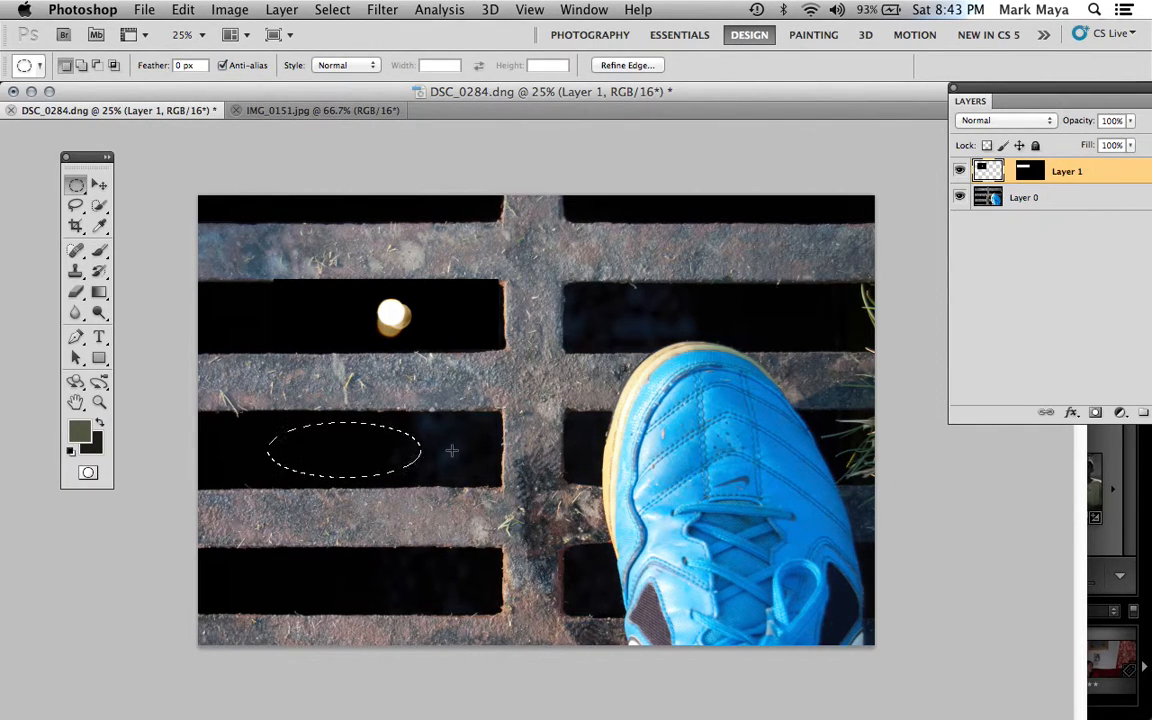
Paste the copied IMG_0151.jpg image into the elliptical selection with Paste Into, and shift the light slightly with the Move tool
click(285, 110)
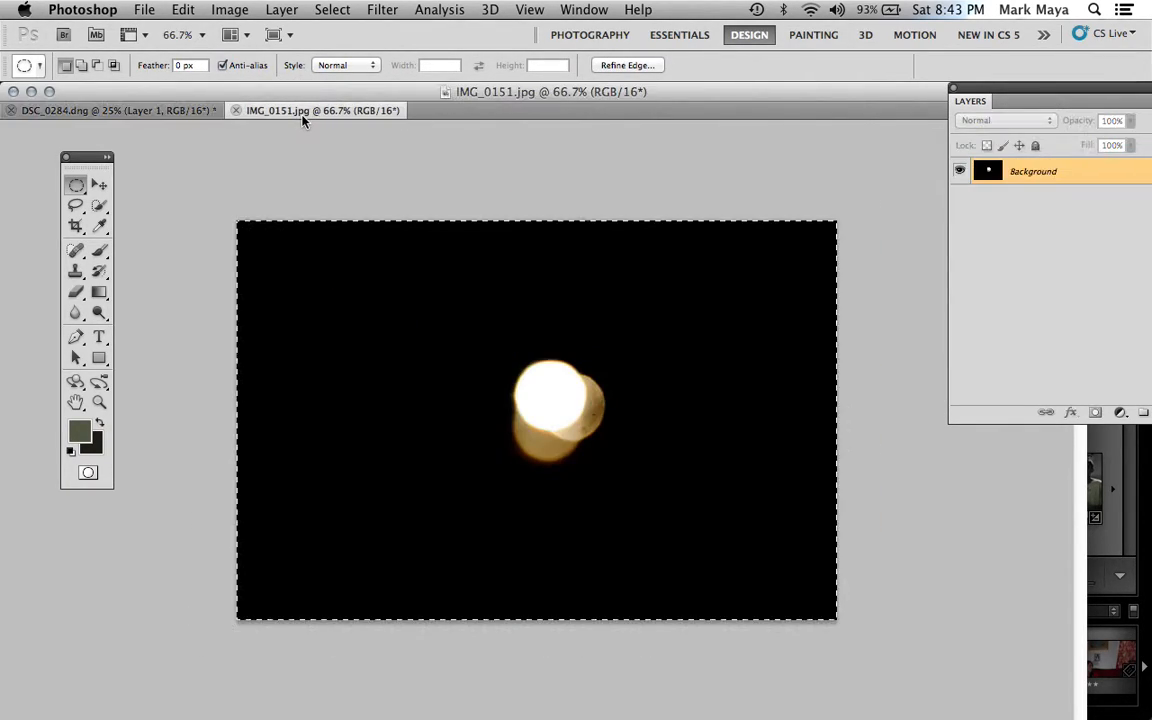
click(185, 111)
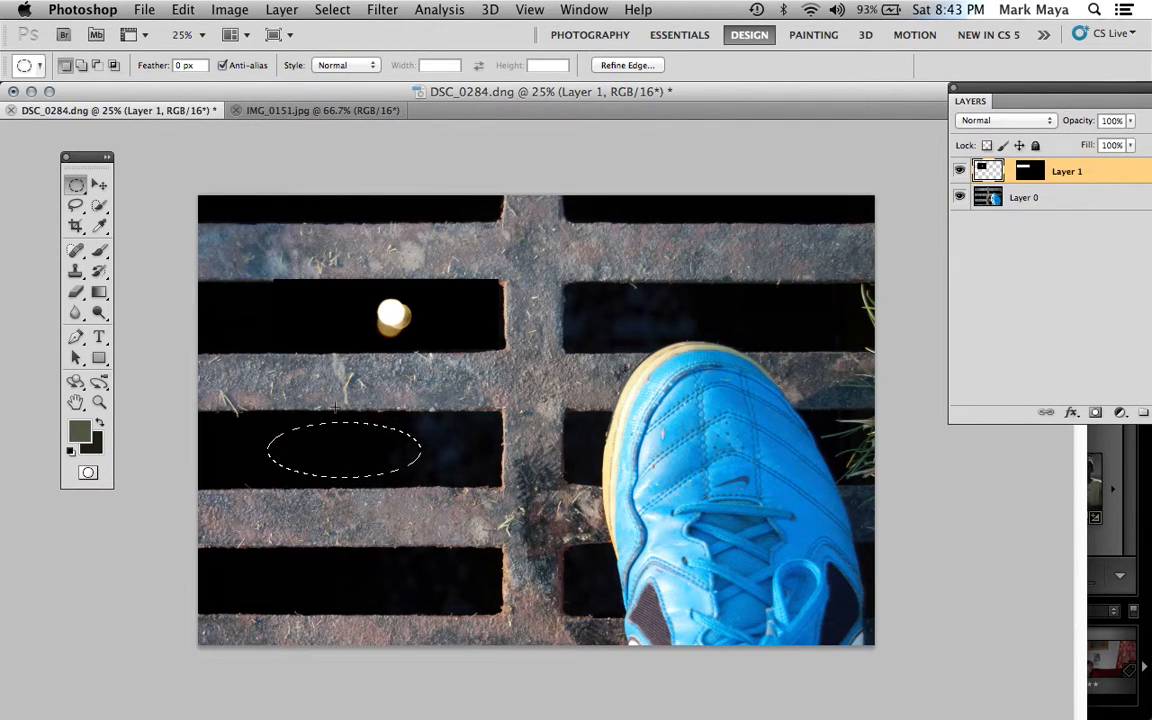
click(180, 10)
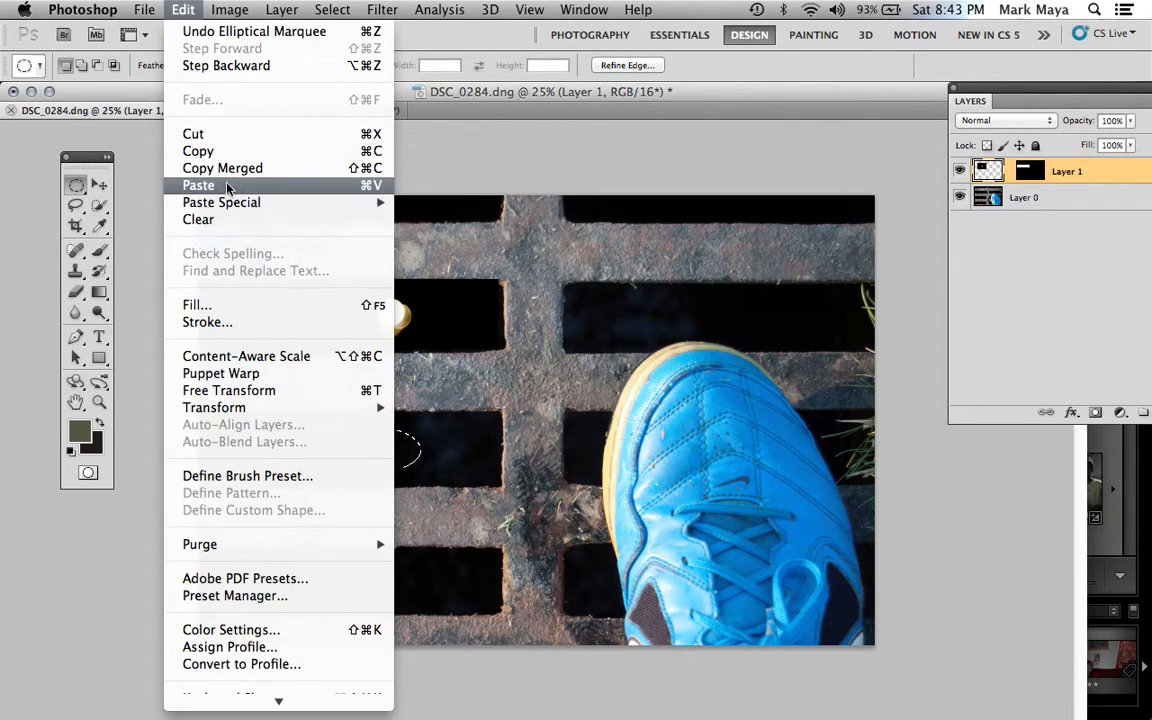
mouse_move(231, 204)
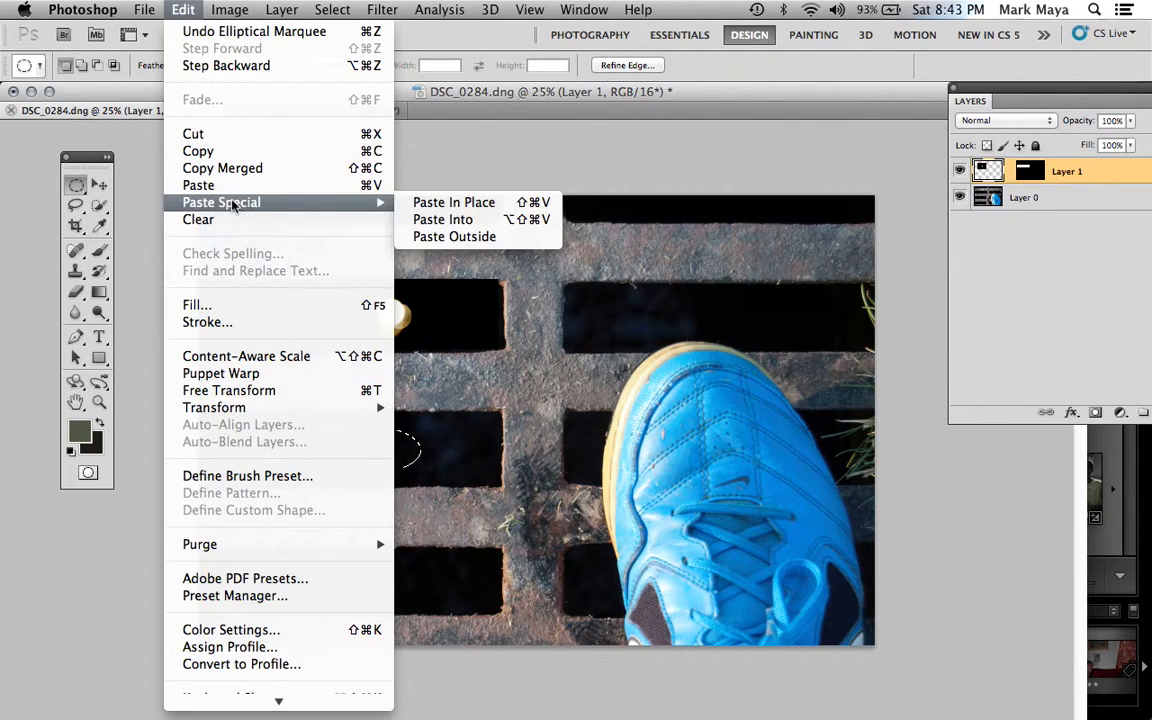
click(433, 217)
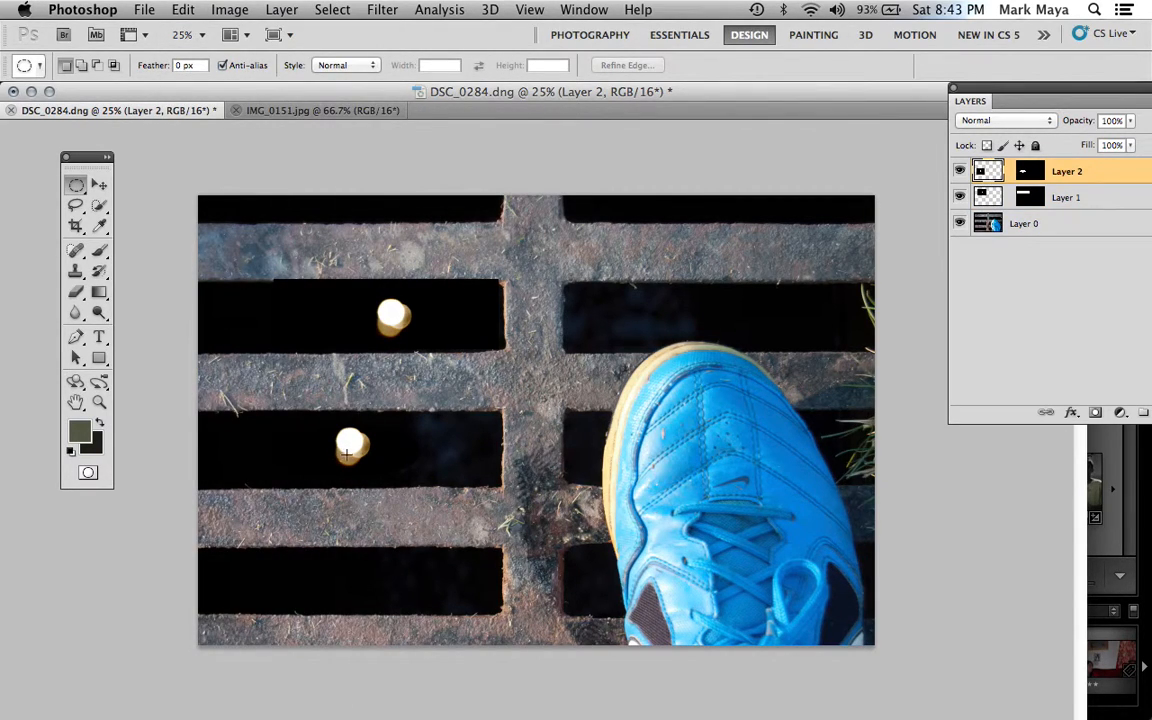
key(v)
mouse_move(348, 457)
mouse_down()
mouse_move(282, 462)
mouse_move(267, 435)
mouse_move(387, 444)
mouse_move(386, 466)
mouse_move(291, 466)
mouse_move(291, 446)
mouse_move(365, 437)
mouse_move(373, 480)
mouse_move(310, 462)
mouse_move(404, 462)
mouse_move(339, 463)
mouse_up()
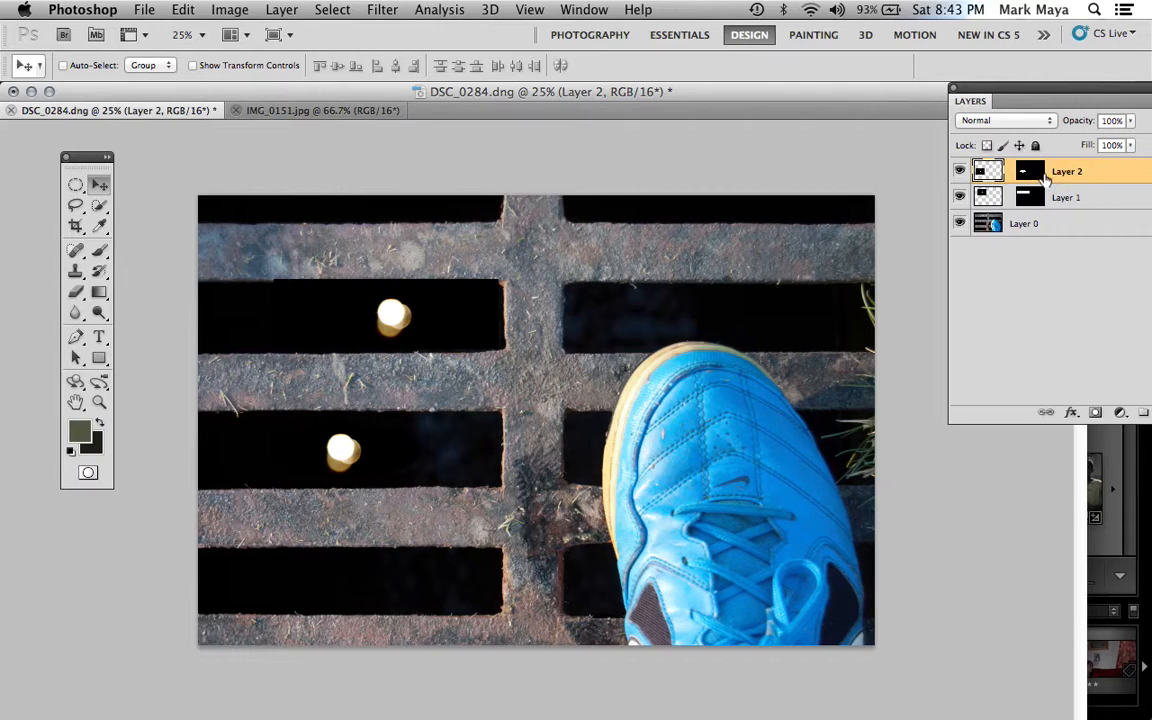
Delete both pasted image layers, Layer 2 and Layer 1, leaving only the original photo layer
key(Delete)
key(Delete)
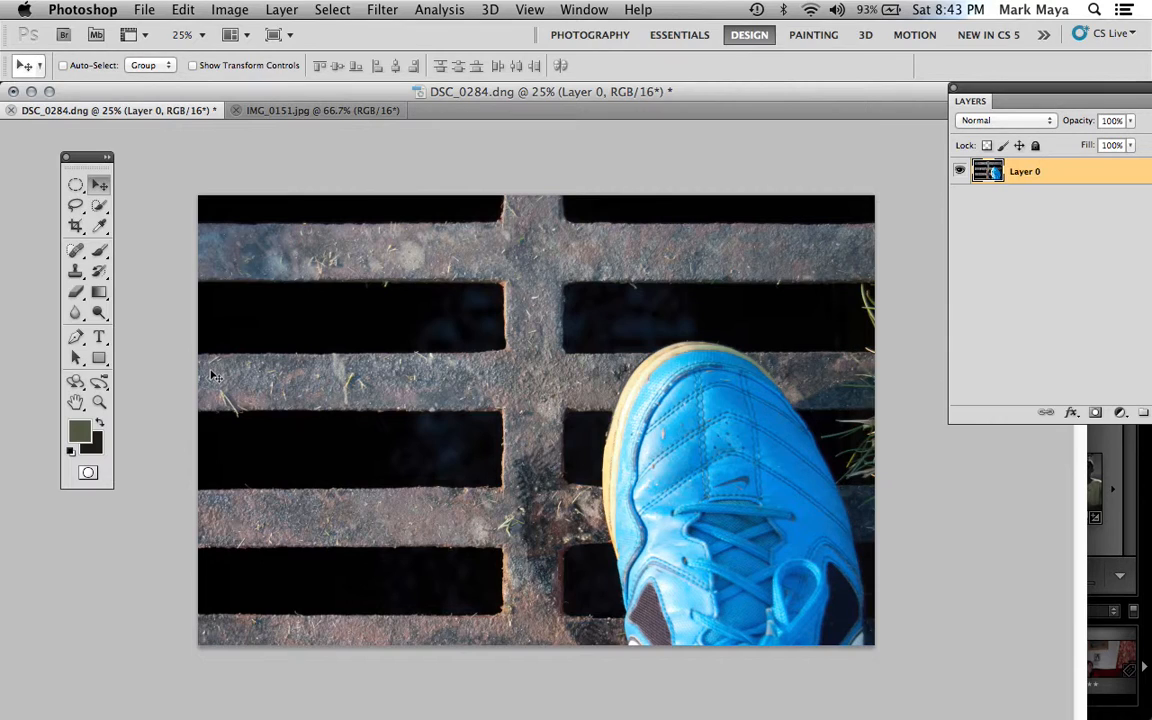
Trace around the blue shoe with the Magnetic Lasso tool and close the path into a selection
key(l)
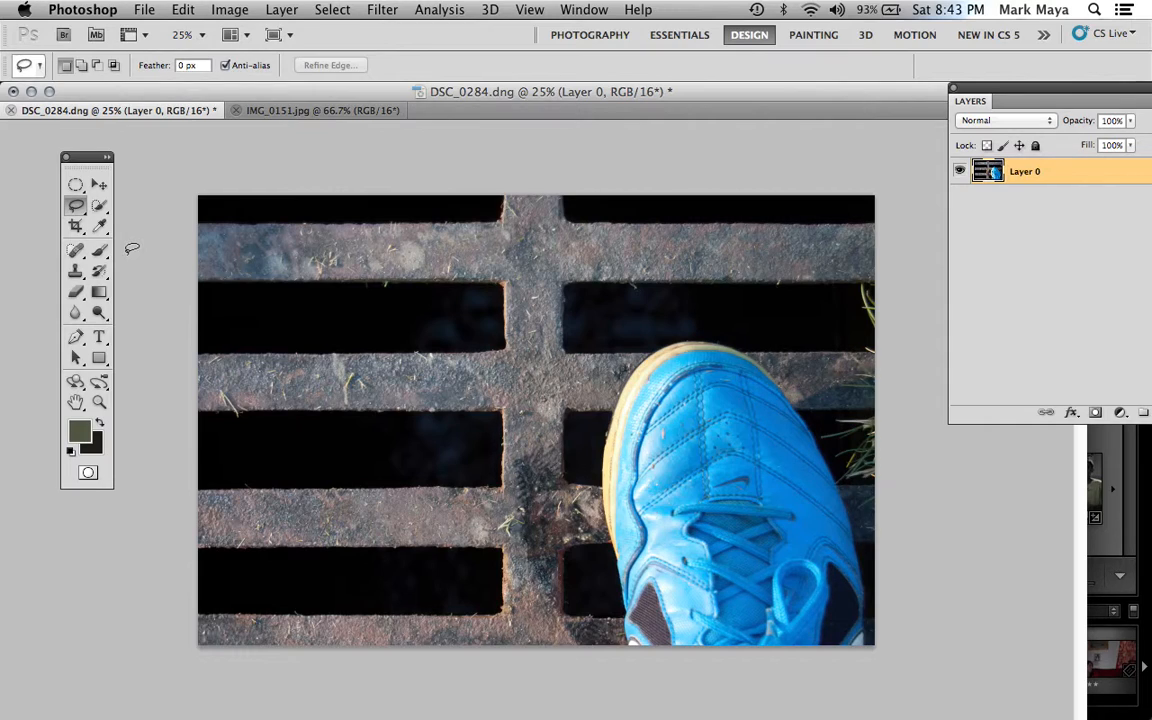
key(shift+l)
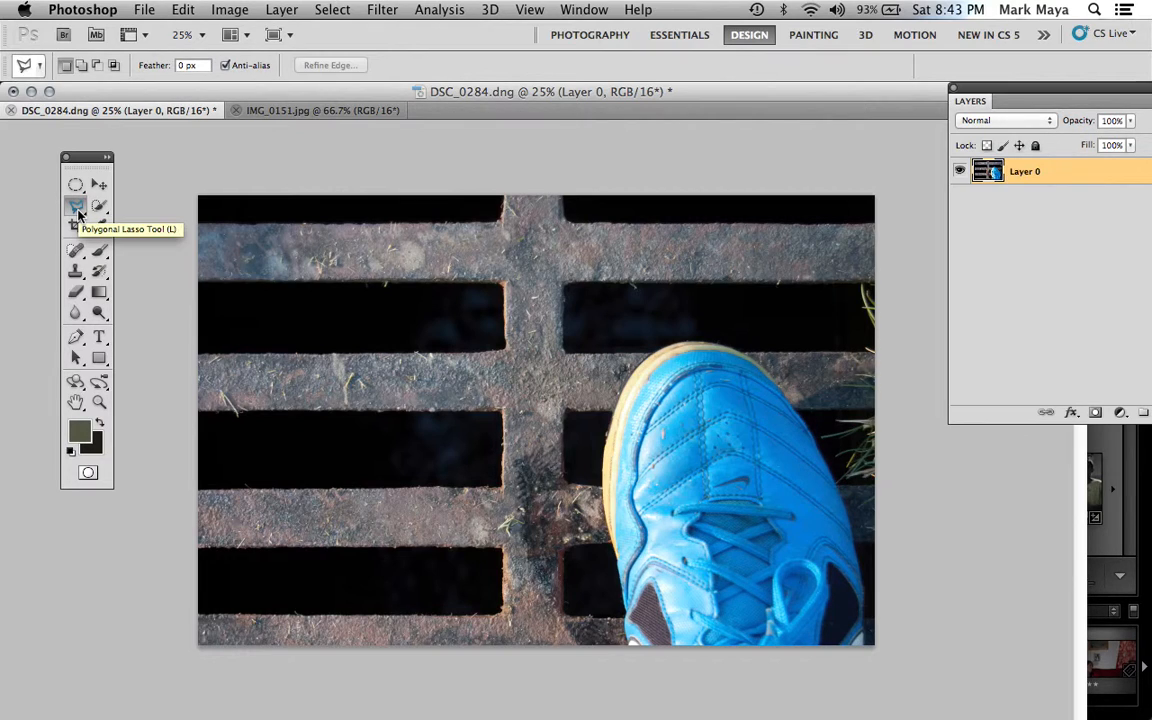
key(shift+l)
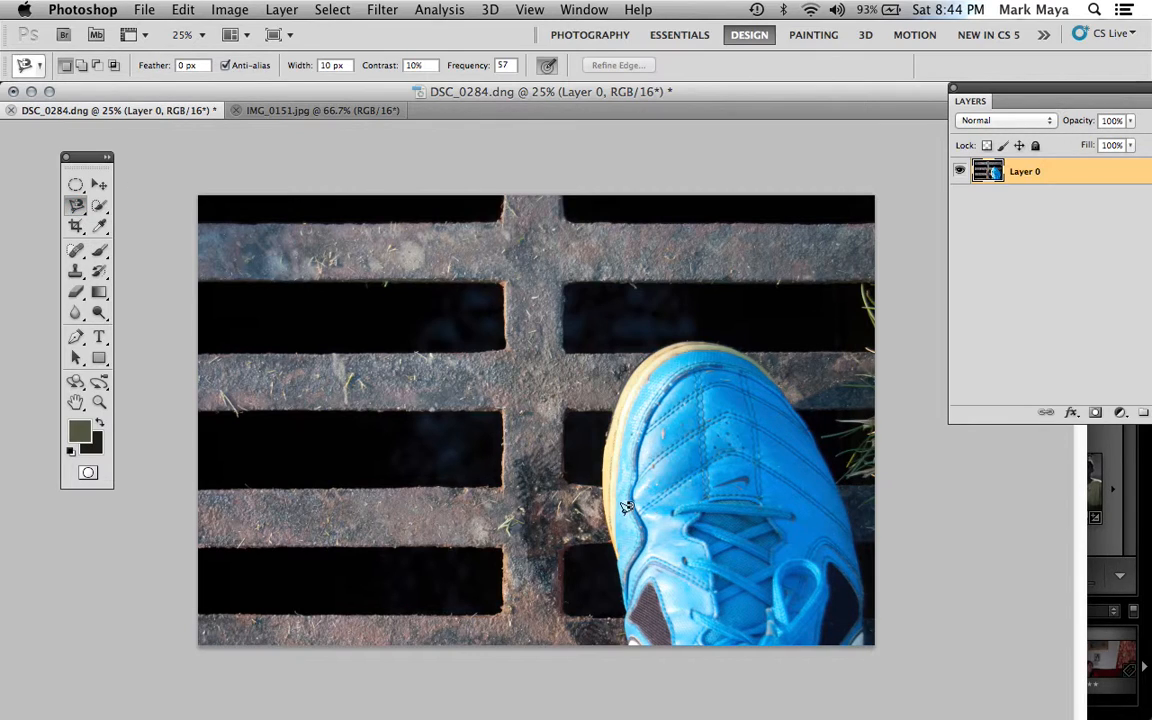
click(630, 638)
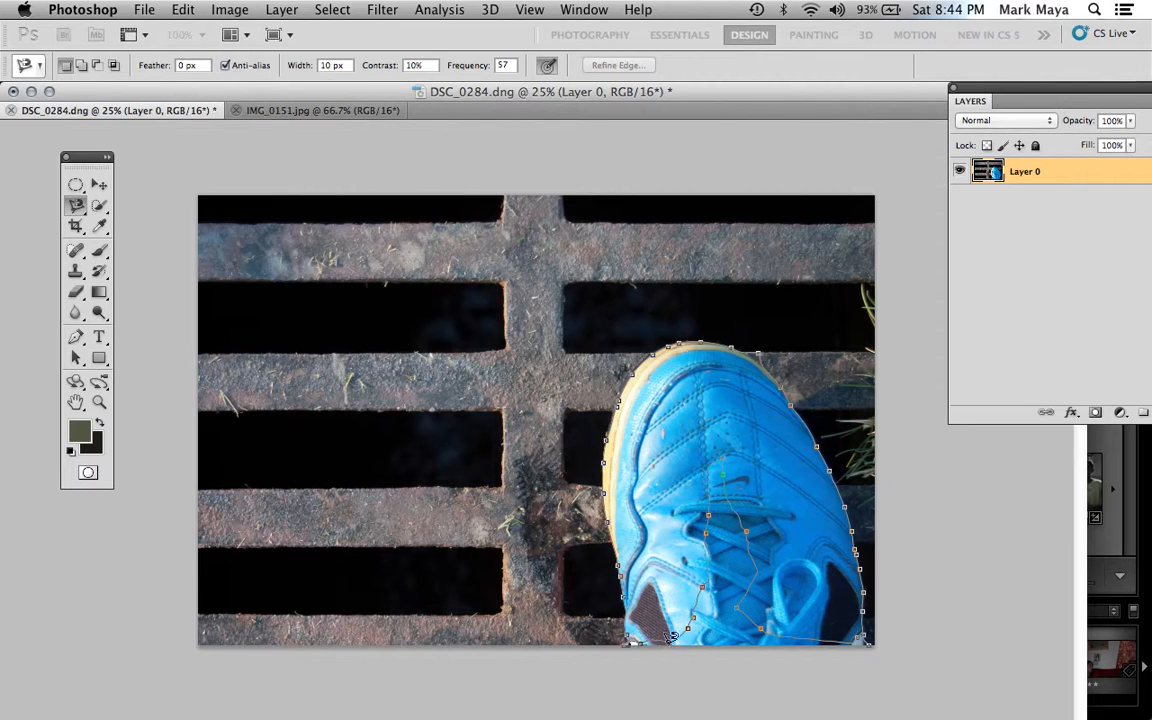
double_click(757, 558)
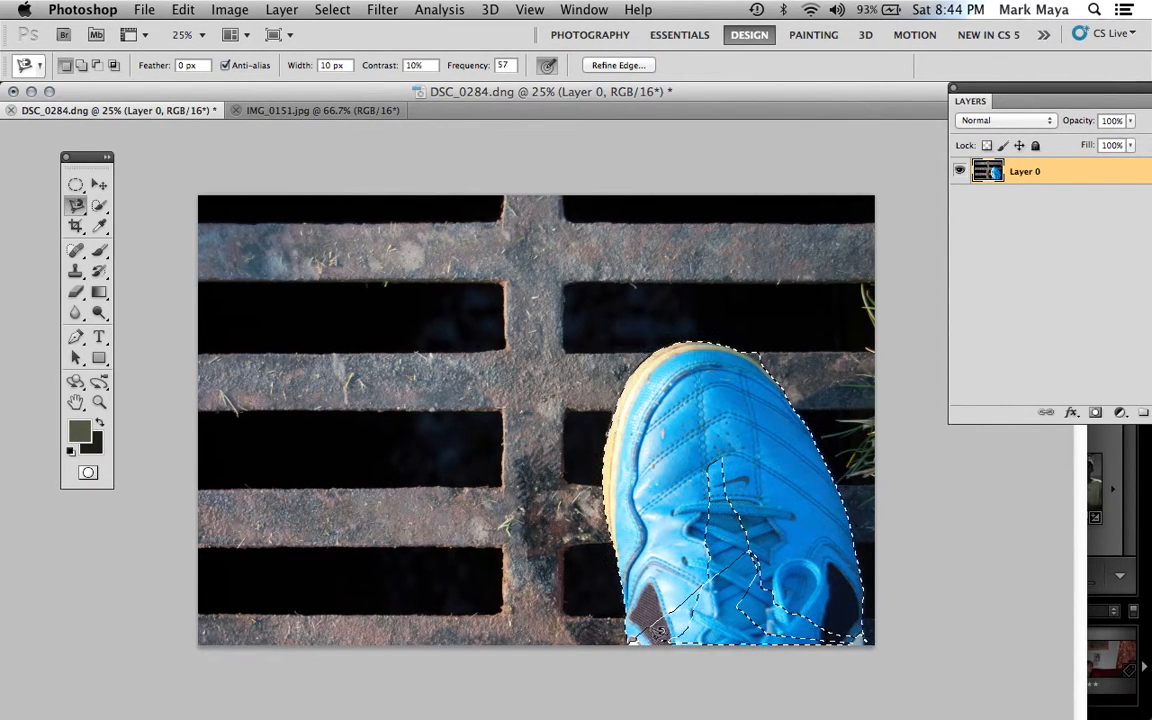
Try to add the missed areas in the lower part of the shoe to the selection, and discard the whole selection
key(shift)
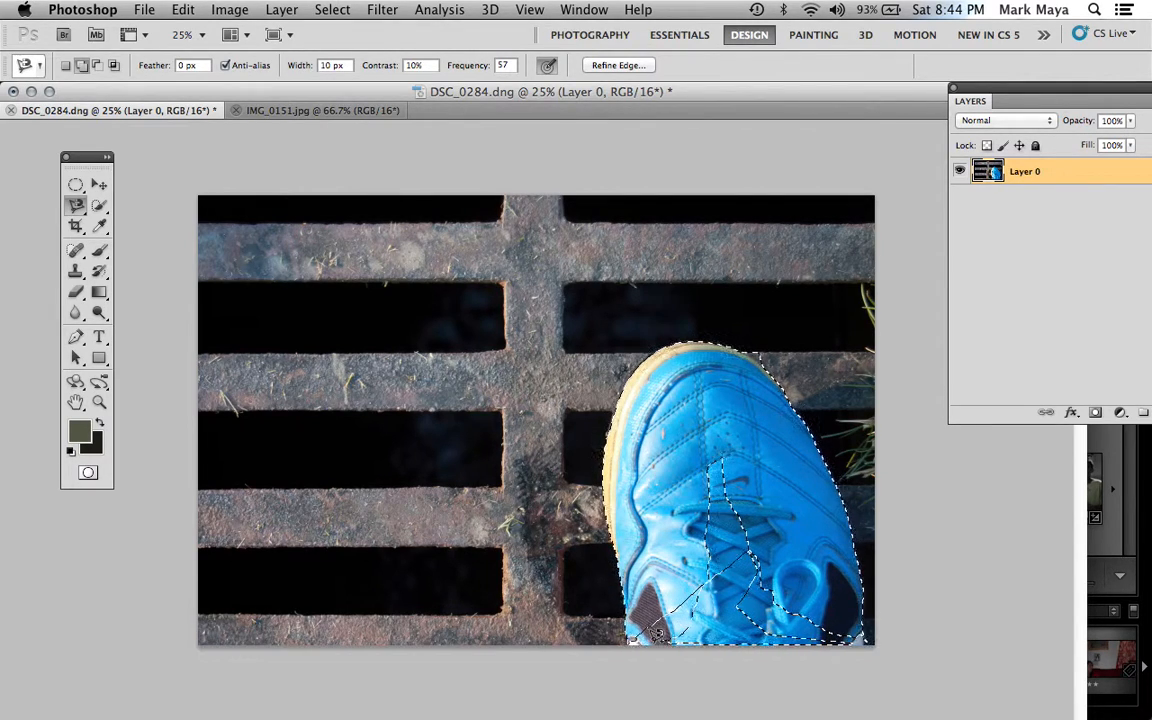
click(634, 637)
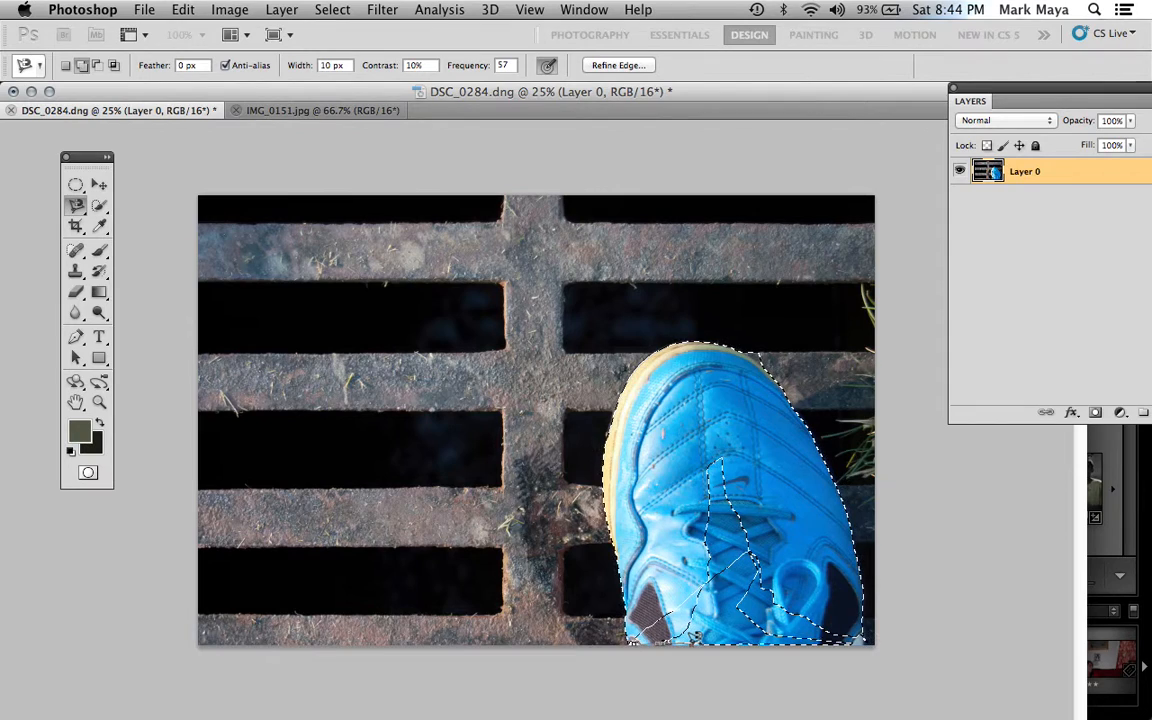
double_click(706, 557)
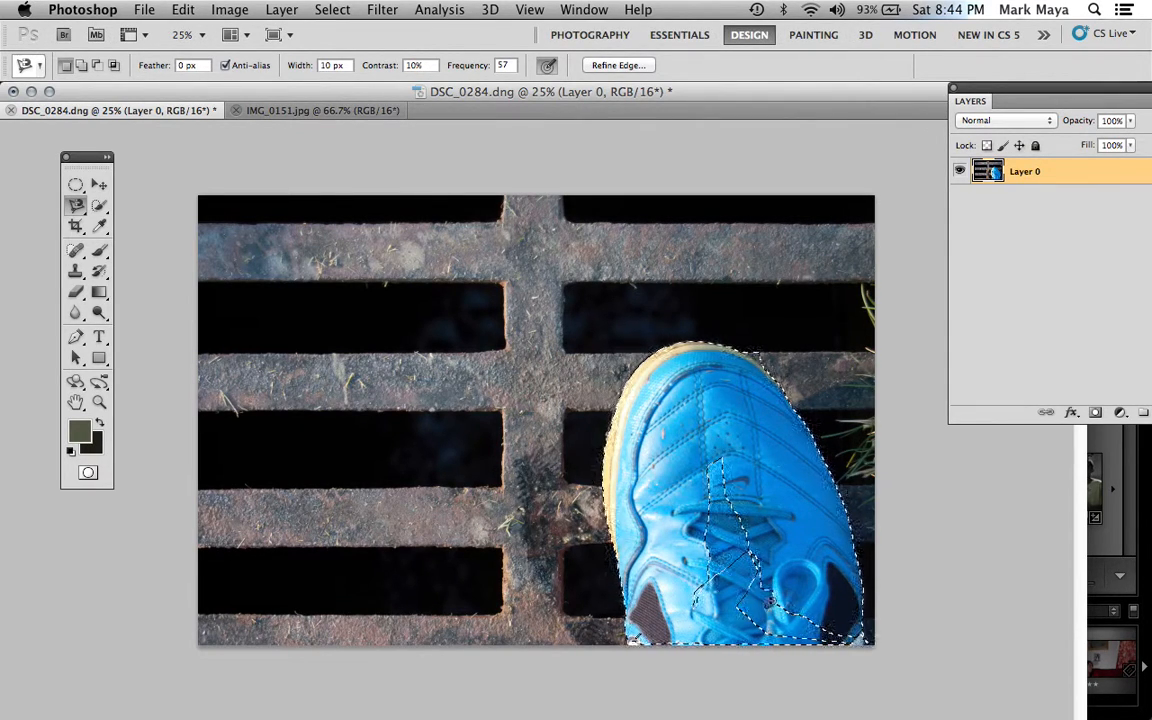
key(shift)
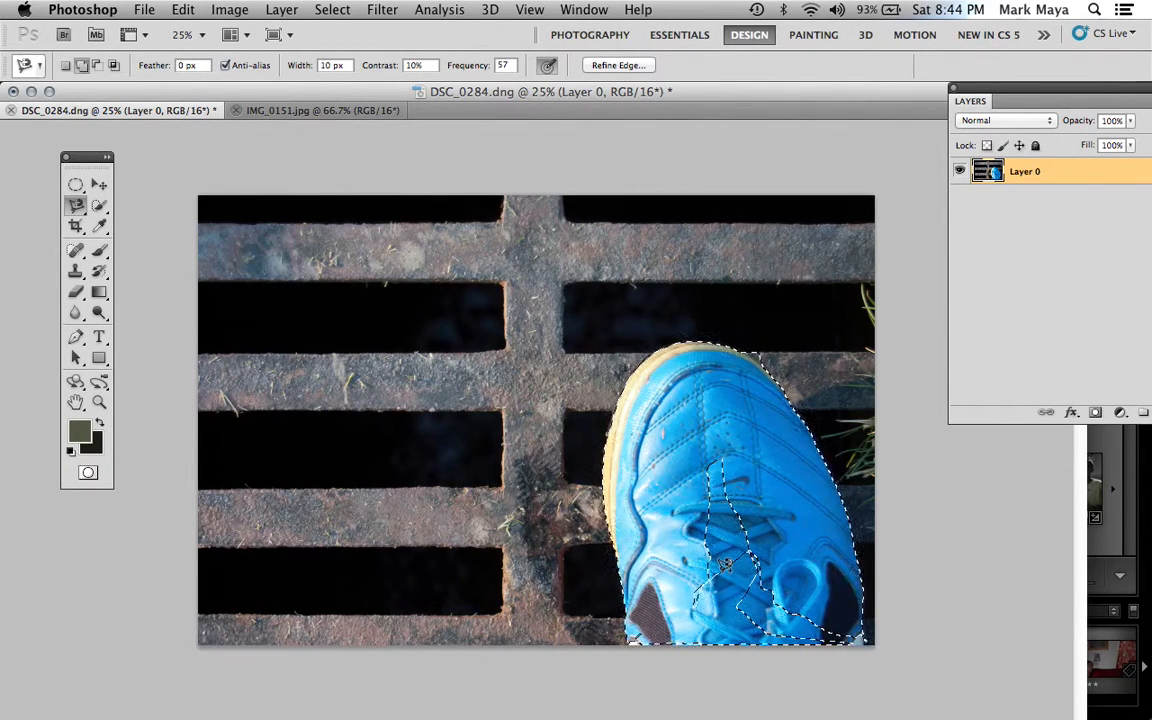
click(826, 635)
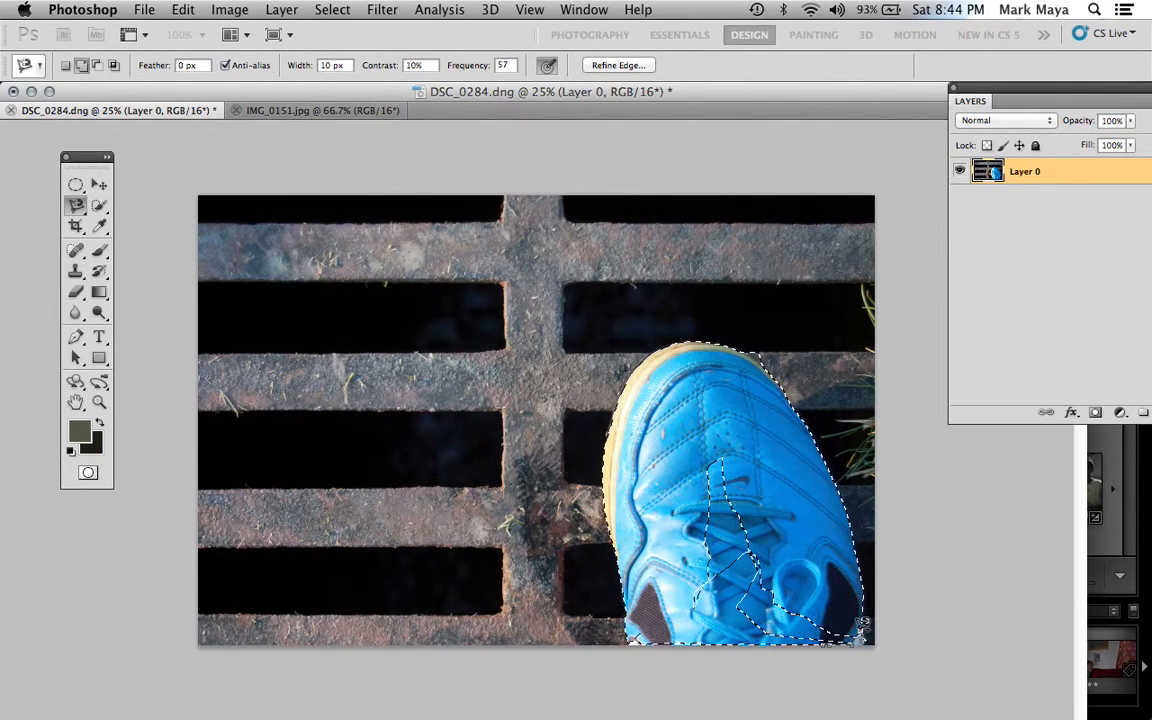
key(Escape)
key(super+d)
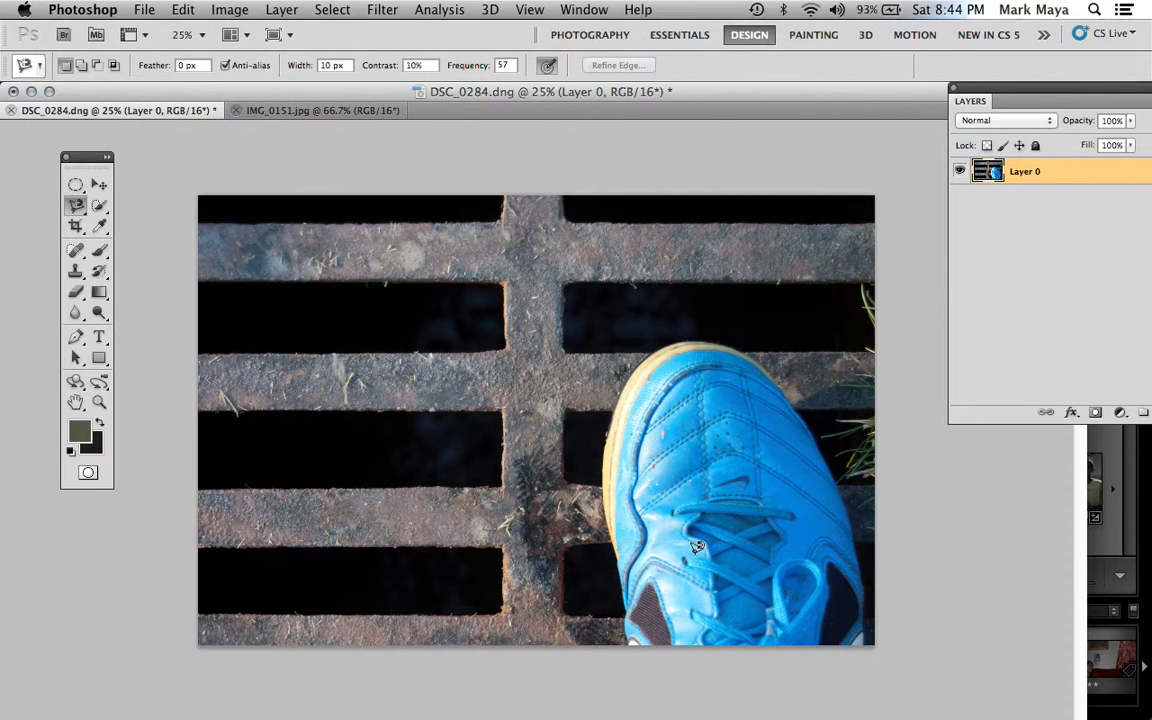
Select the whole shoe again by tracing its outline and the photo's lower edge with the Magnetic Lasso tool
click(625, 628)
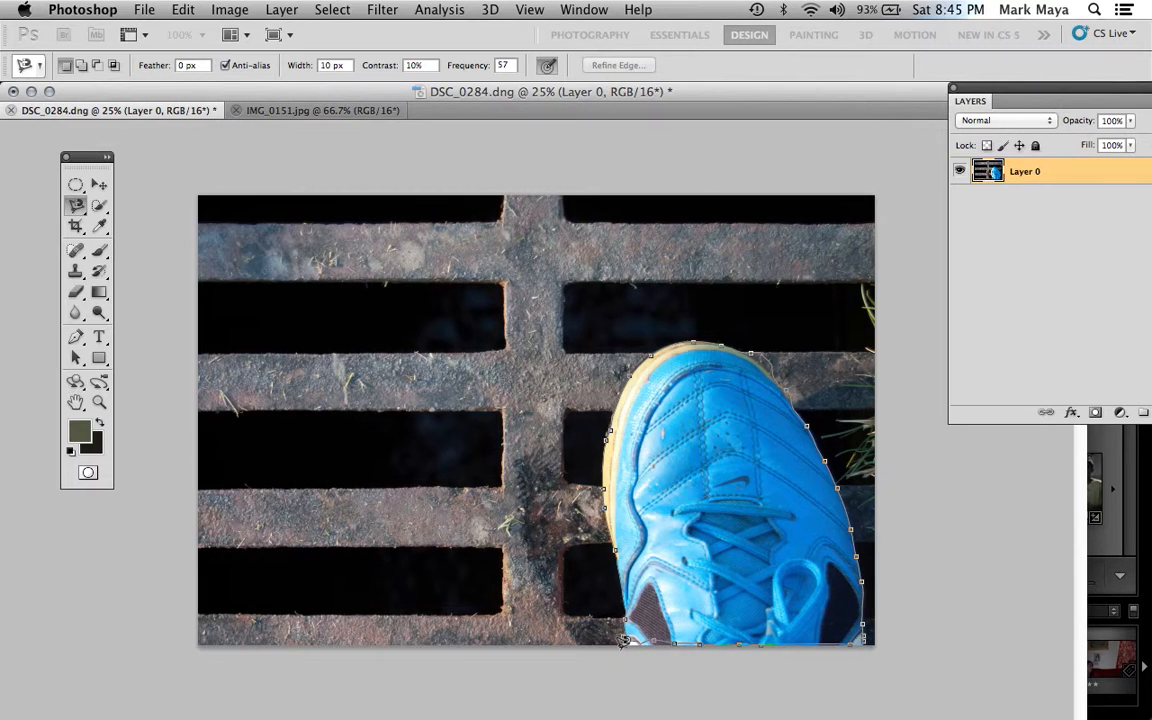
double_click(668, 580)
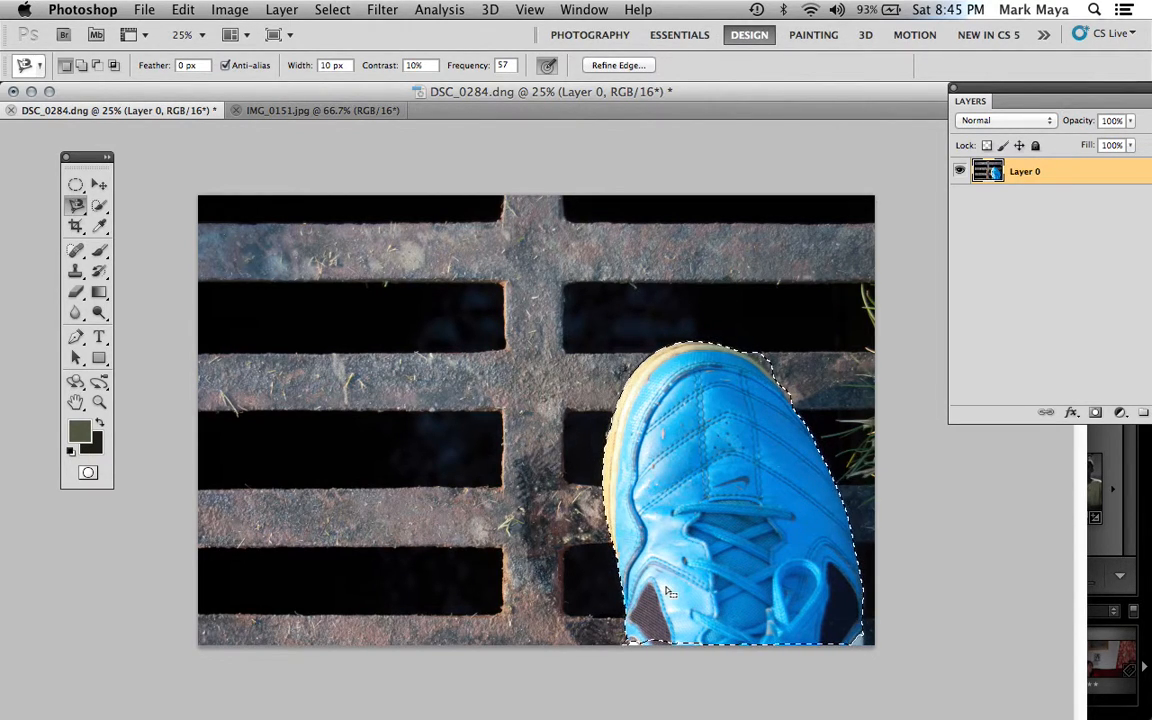